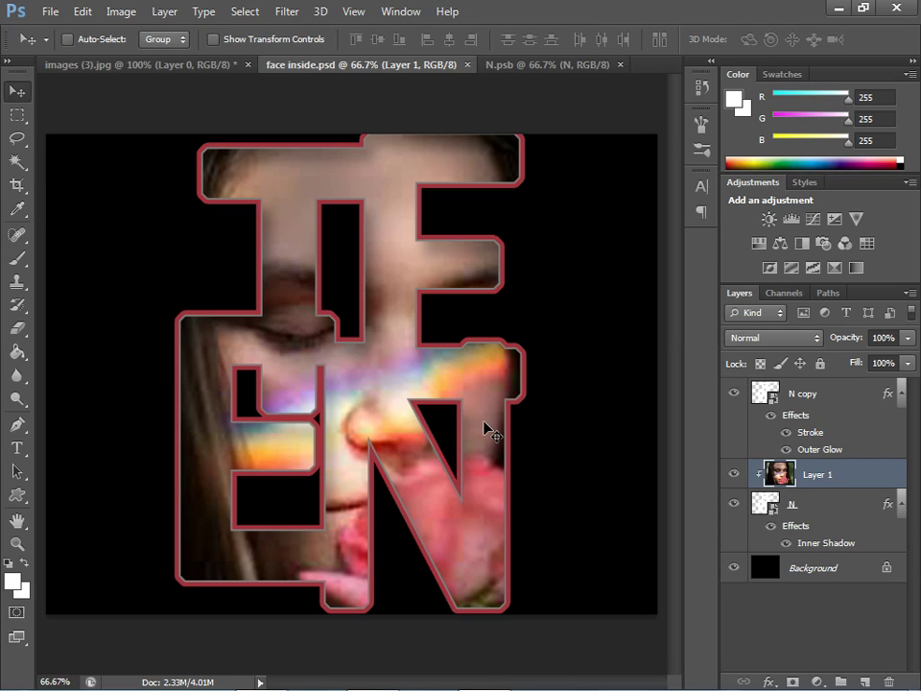
# - Nudge the girl photo (Layer 1) a few pixels right inside the letters, then close N.psb
pyautogui.moveTo(374, 393)
pyautogui.mouseDown()
pyautogui.moveTo(384, 387)
pyautogui.moveTo(381, 396)
pyautogui.mouseUp()
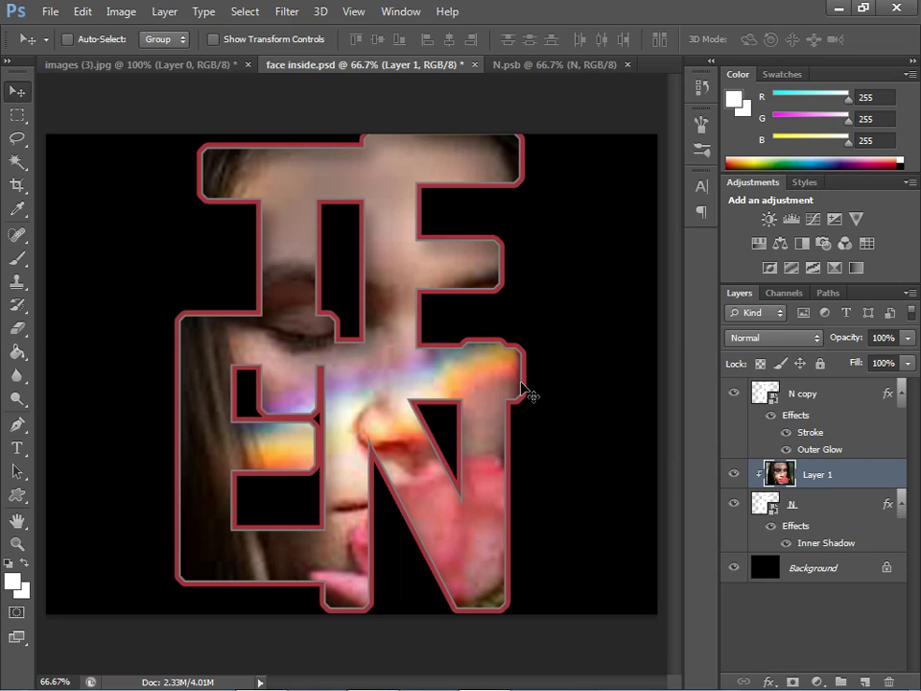
pyautogui.click(627, 65)
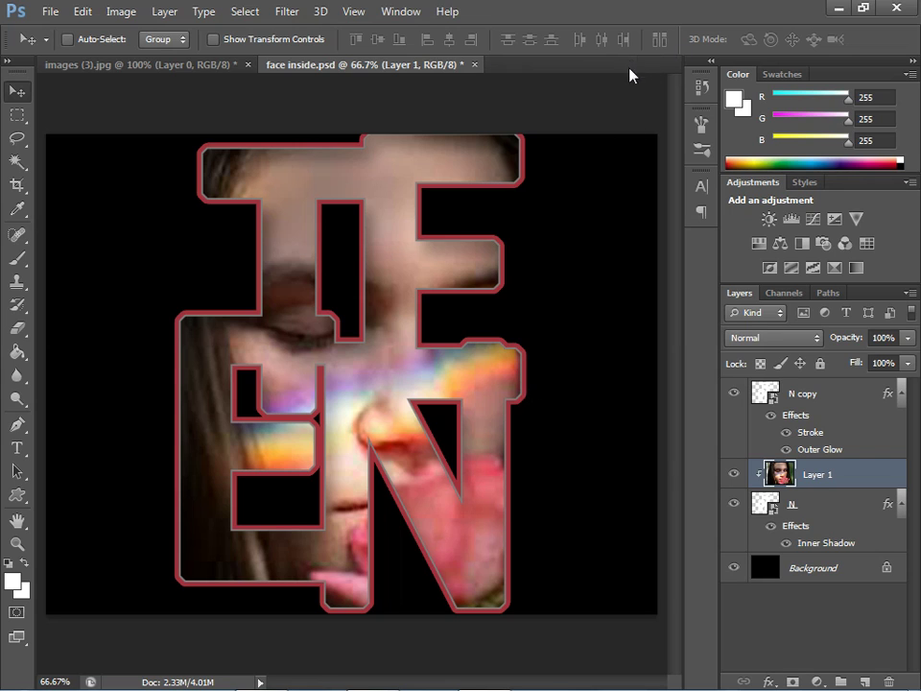
# - Close face inside.psd and images (3).jpg without saving changes
pyautogui.click(472, 64)
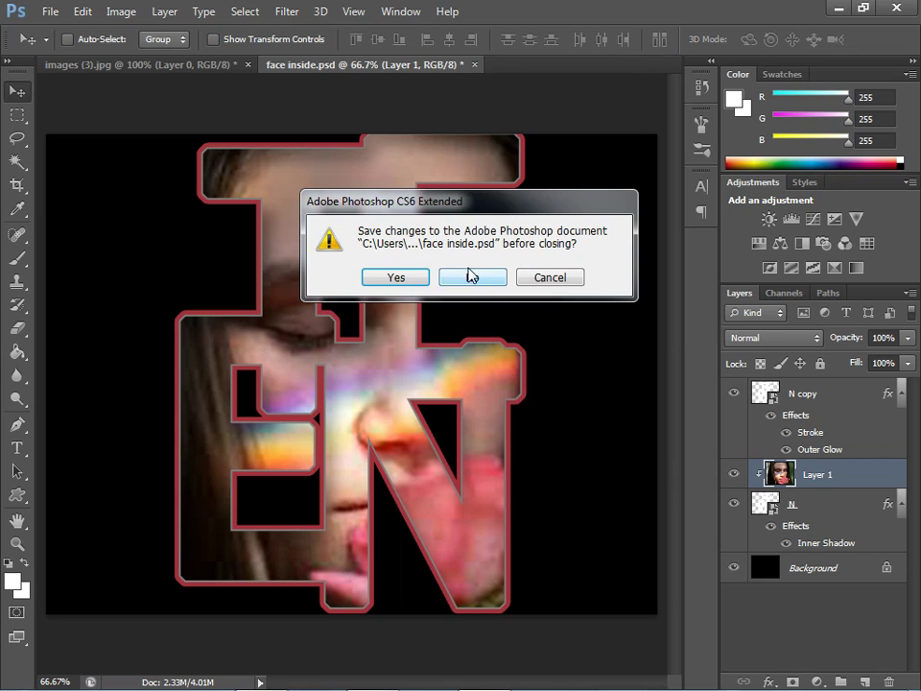
pyautogui.click(468, 278)
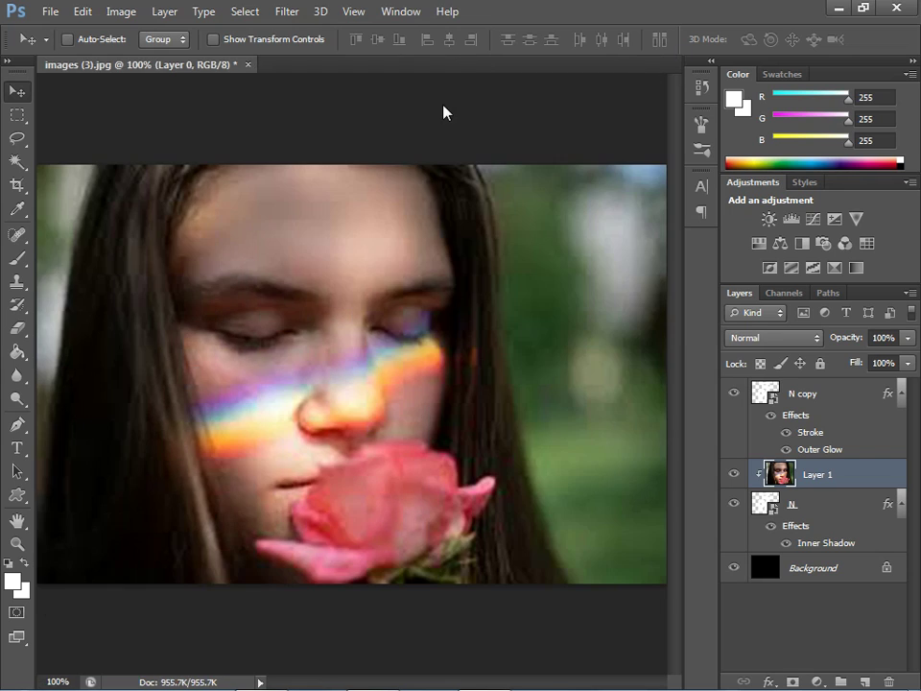
pyautogui.click(248, 64)
pyautogui.click(461, 279)
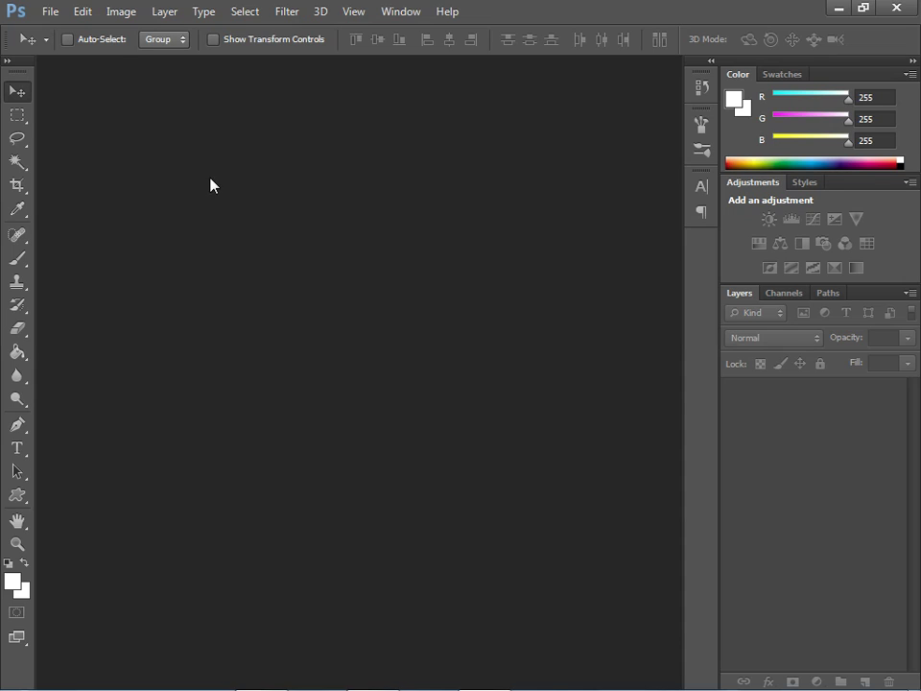
# - Open images (3).jpg from the for photoshop folder and unlock its background layer
pyautogui.click(54, 16)
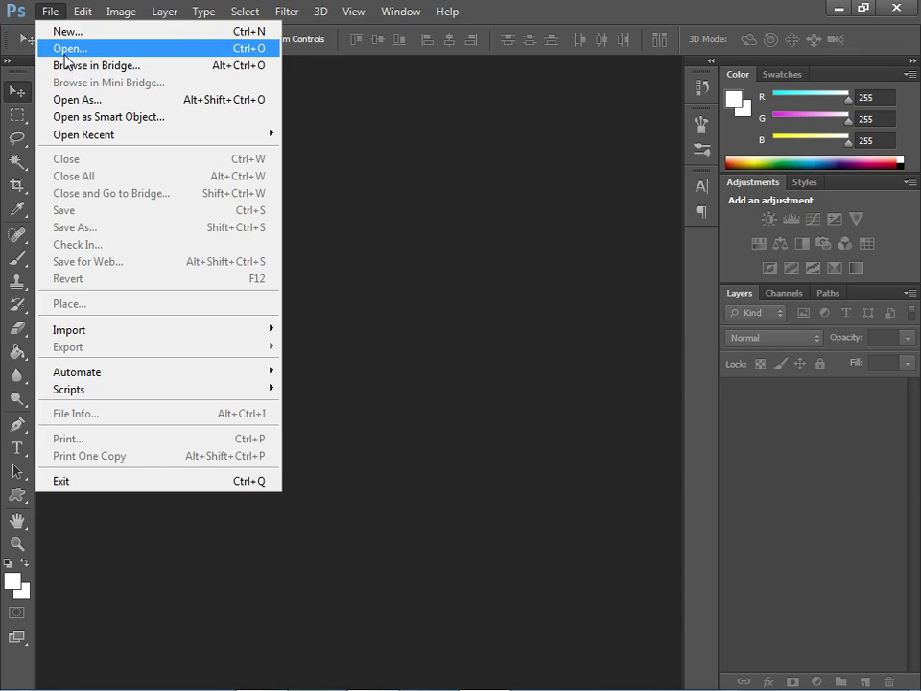
pyautogui.click(65, 63)
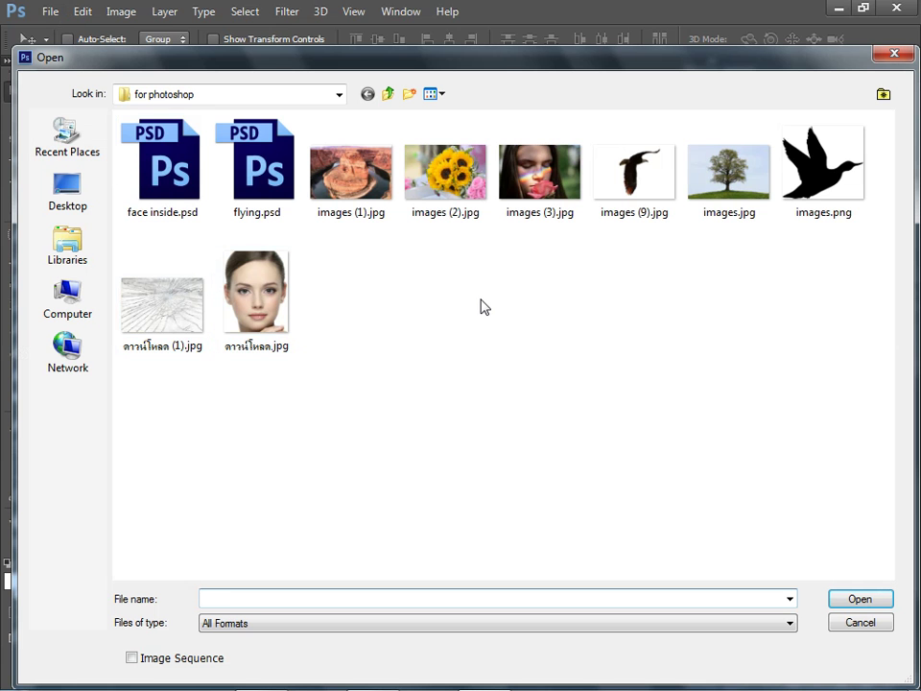
pyautogui.click(529, 196)
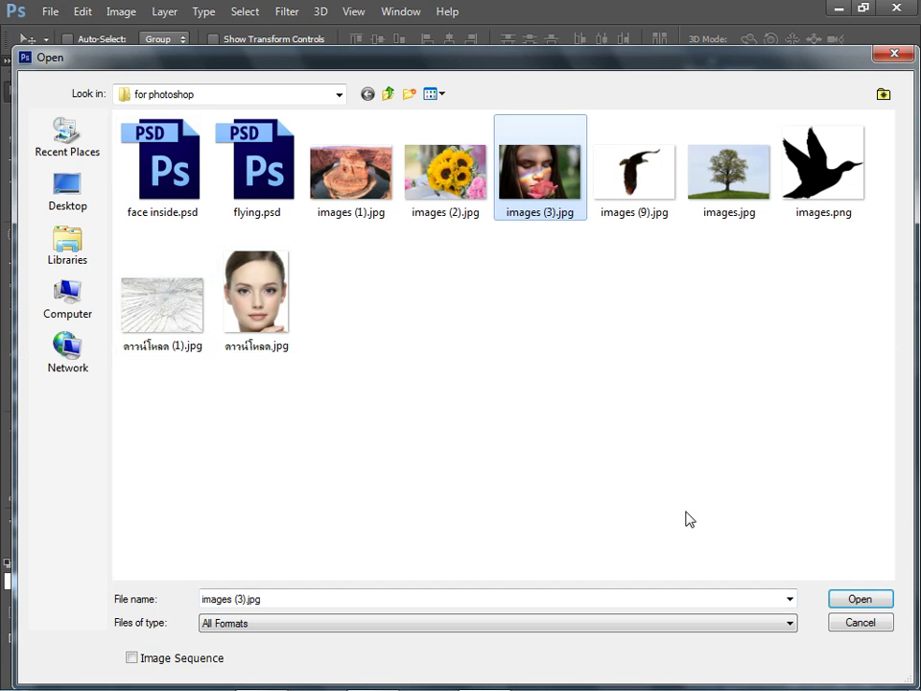
pyautogui.click(847, 601)
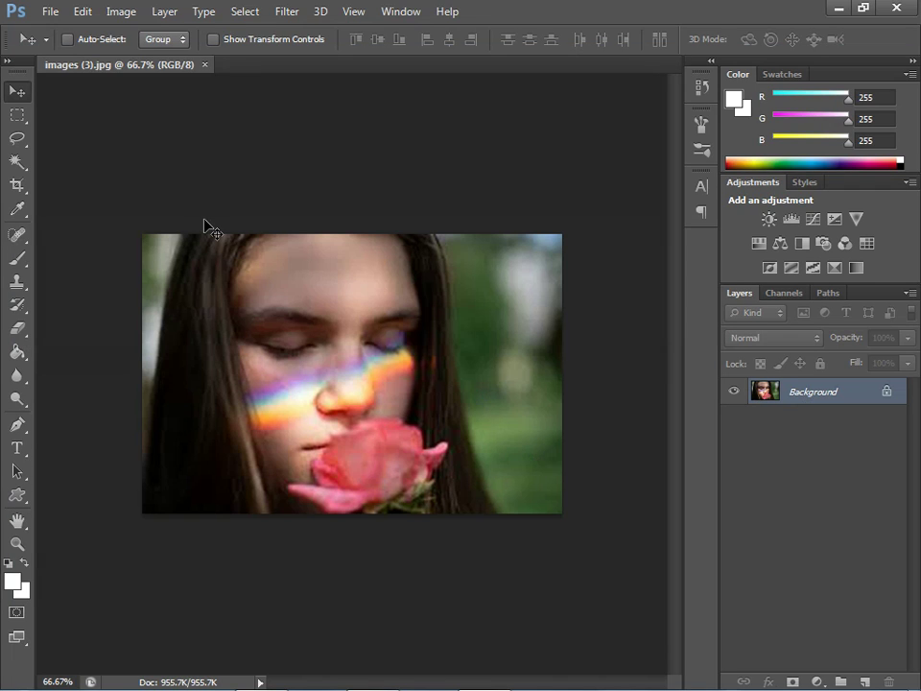
pyautogui.moveTo(885, 391); pyautogui.dragTo(892, 682)
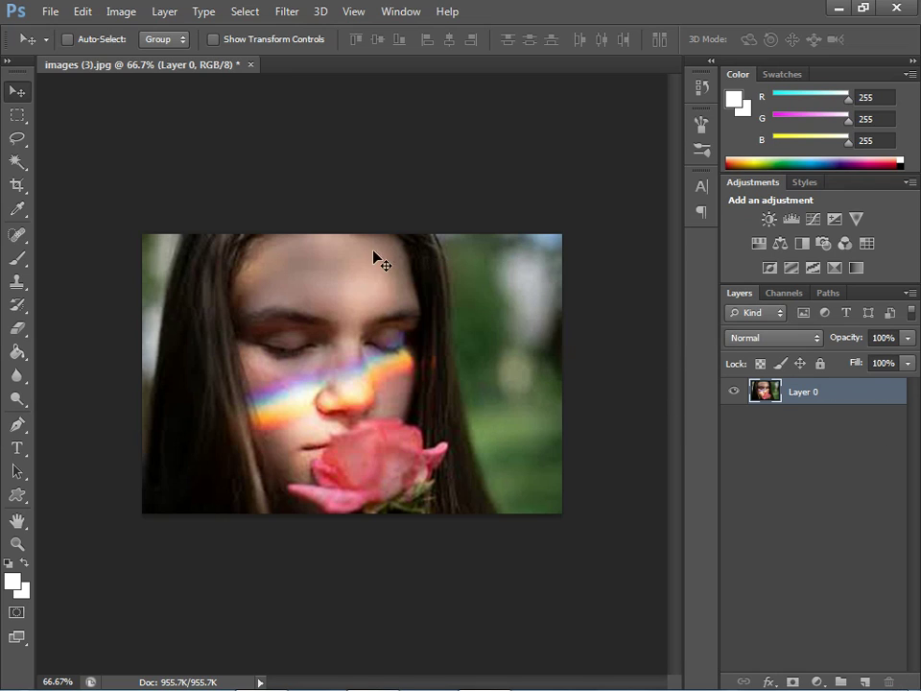
# - Resize the photo to 800, then 900 pixels wide in Image Size
pyautogui.click(123, 12)
pyautogui.moveTo(131, 32)
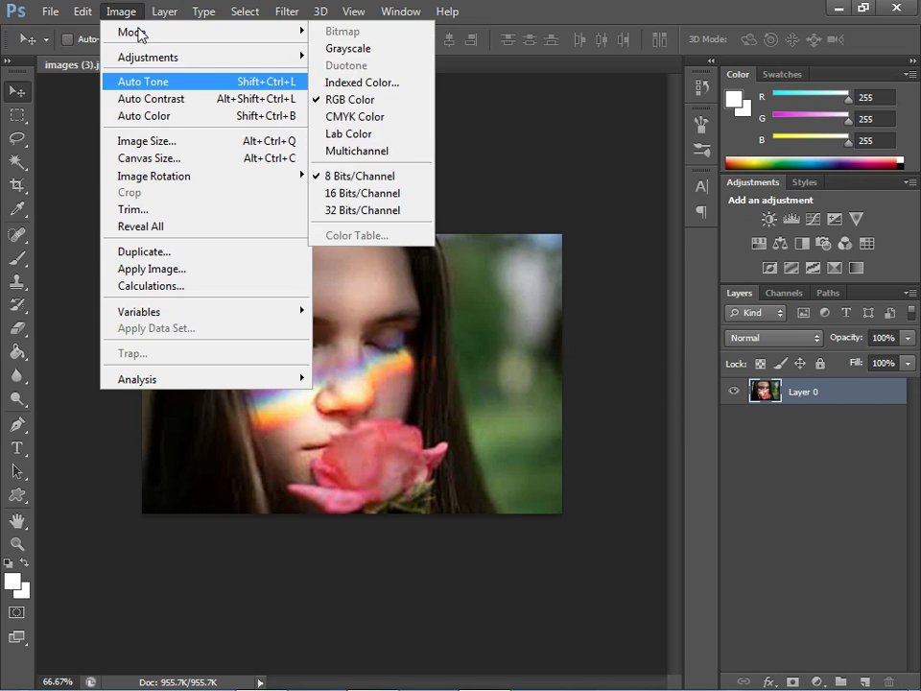
pyautogui.click(147, 141)
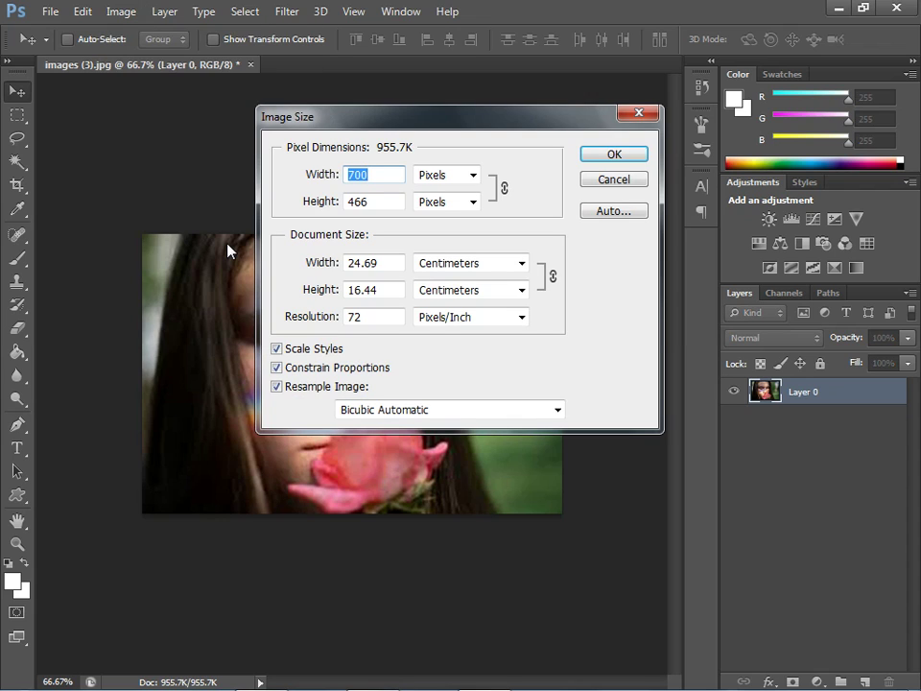
pyautogui.write('800')
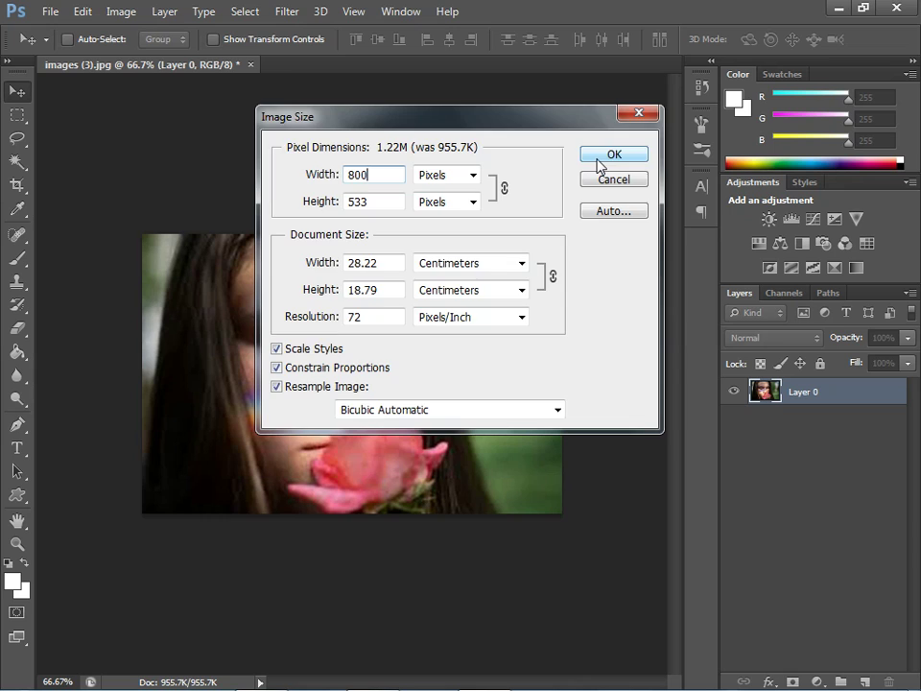
pyautogui.click(598, 159)
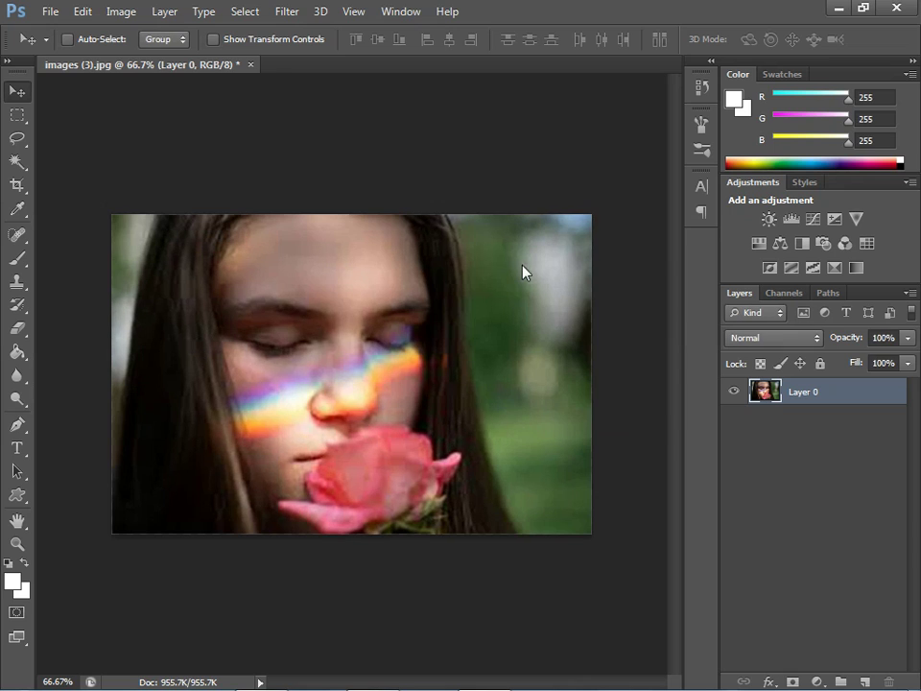
pyautogui.click(122, 18)
pyautogui.click(147, 142)
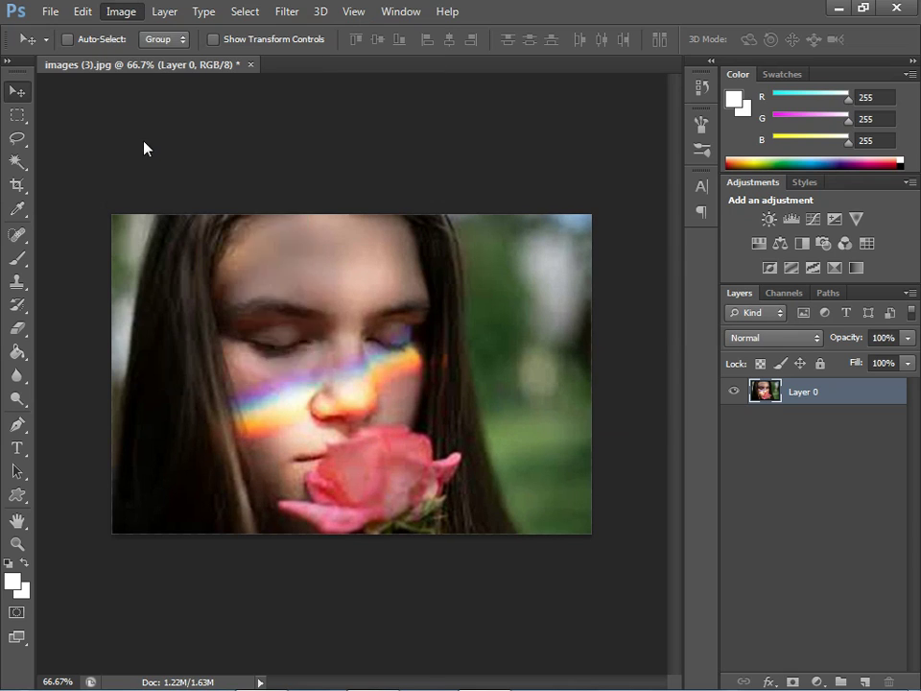
pyautogui.write('900')
pyautogui.click(616, 156)
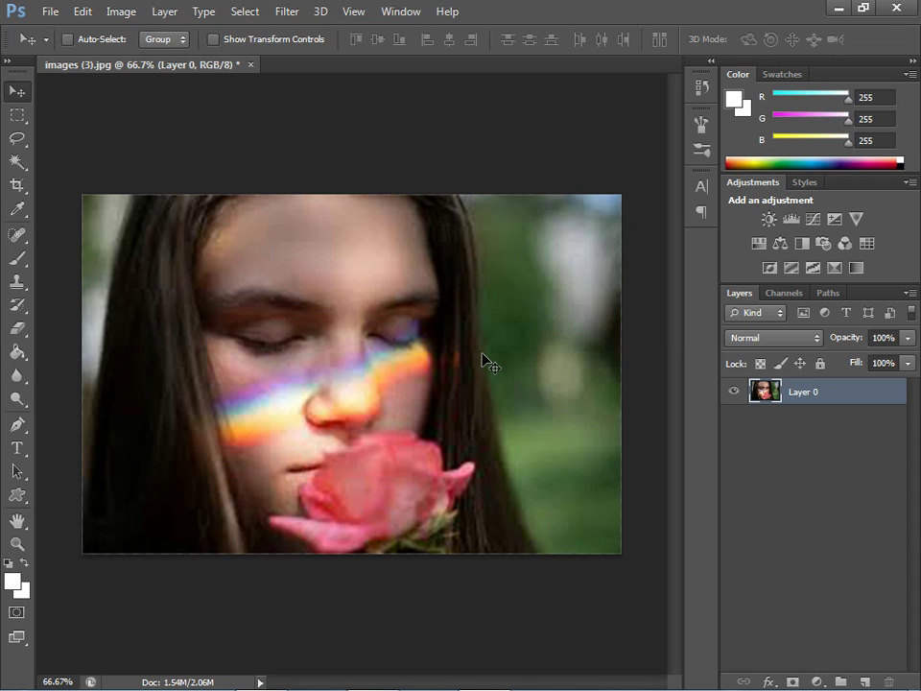
# - Enlarge the photo further to 1020 pixels wide
pyautogui.click(122, 11)
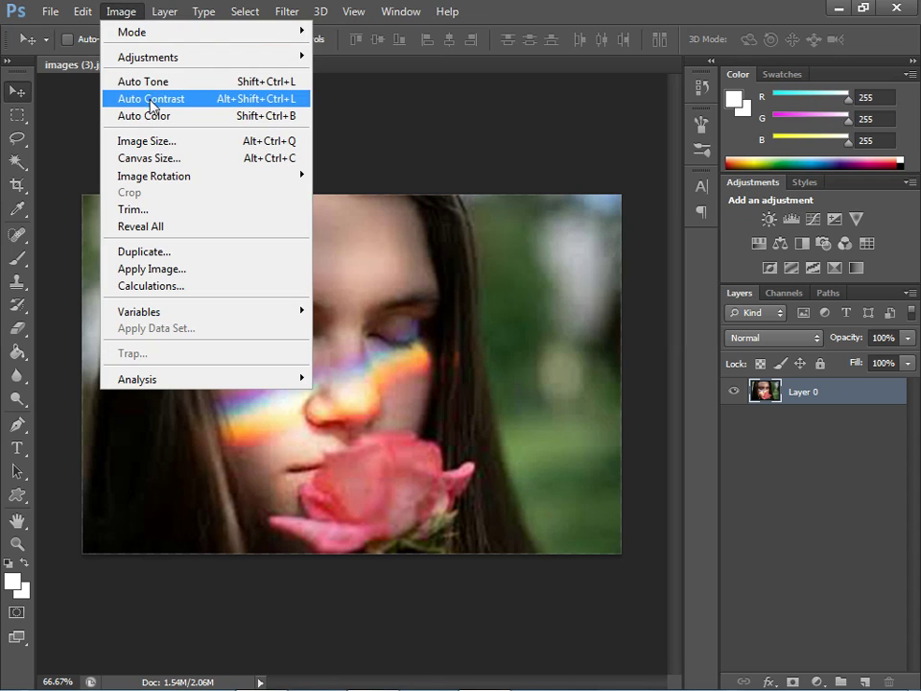
pyautogui.click(153, 142)
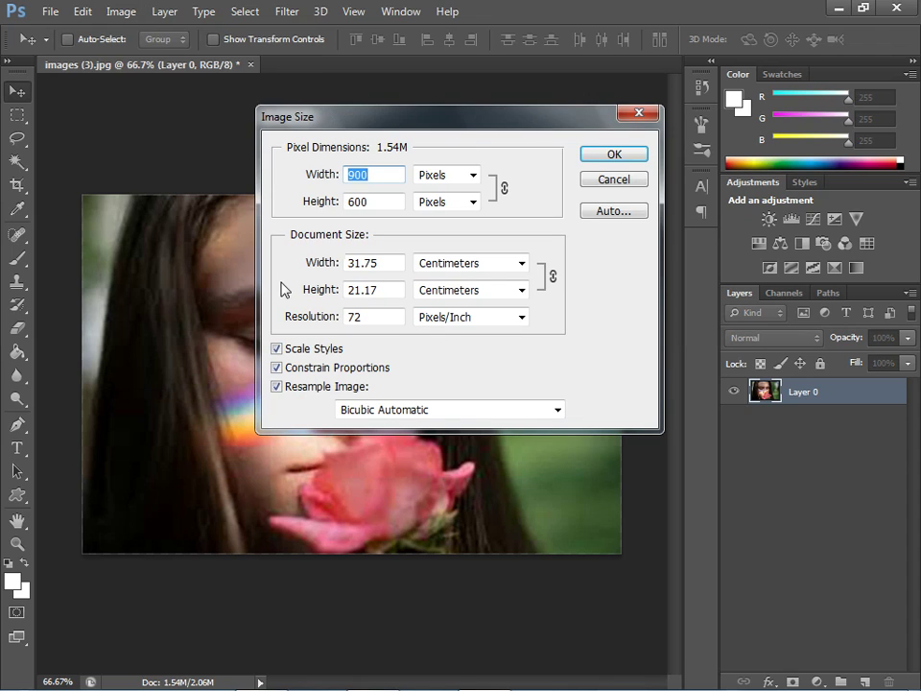
pyautogui.write('1020')
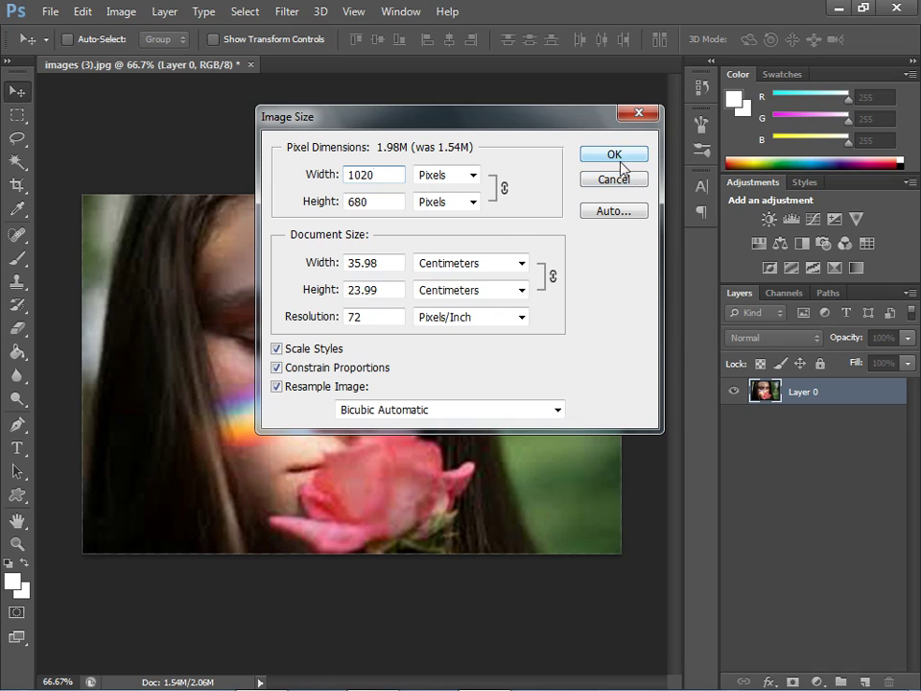
pyautogui.click(617, 158)
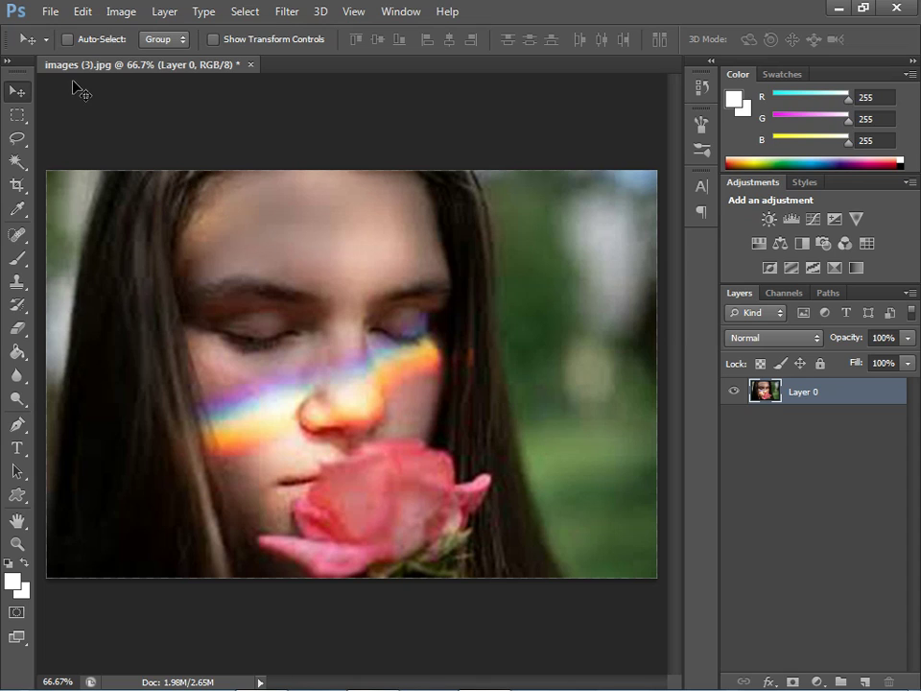
pyautogui.click(50, 13)
pyautogui.click(67, 35)
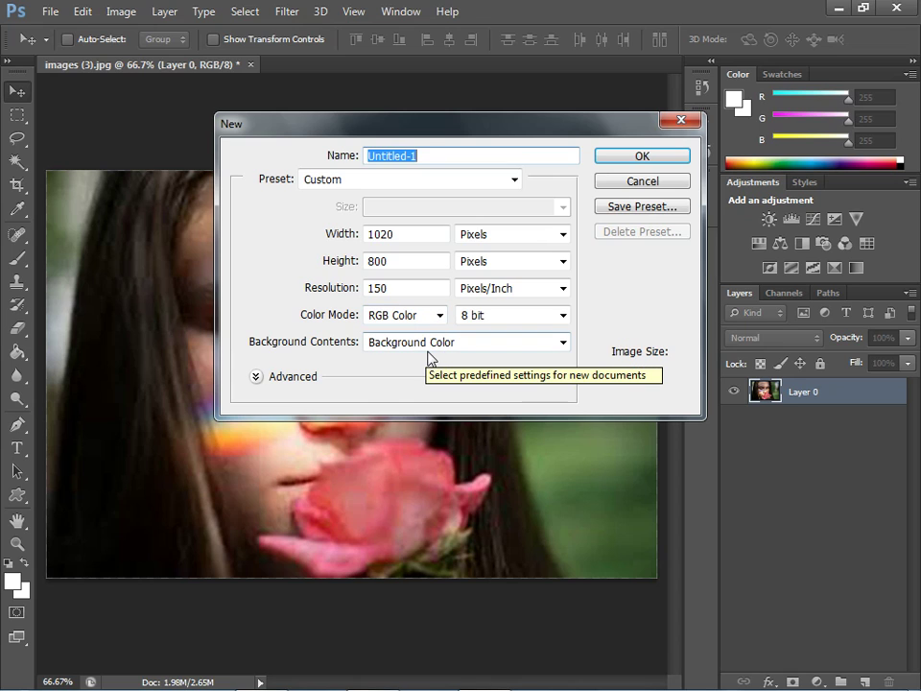
# - Create a blank white 1020 × 800 px document at 150 ppi
pyautogui.click(643, 158)
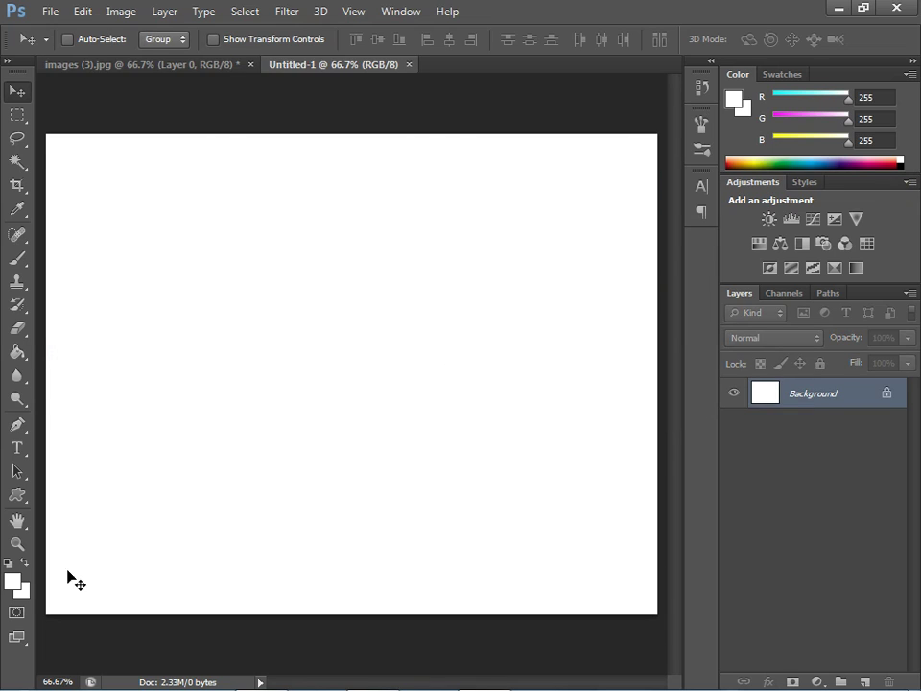
pyautogui.click(13, 580)
# - Set the foreground colour to black and paint-bucket fill the whole Untitled-1 canvas
pyautogui.moveTo(521, 489); pyautogui.dragTo(487, 526)
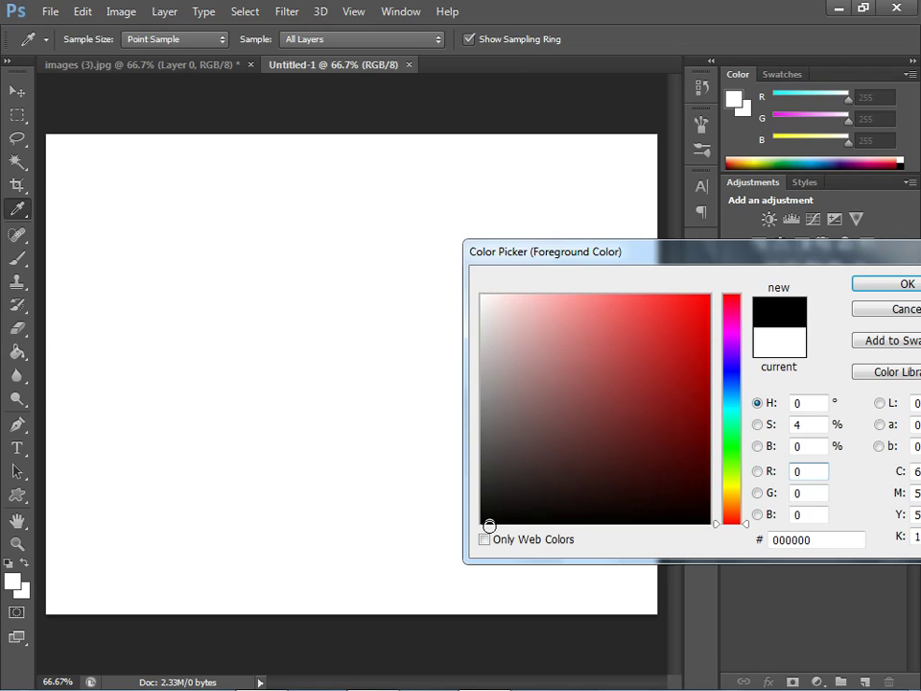
pyautogui.click(907, 284)
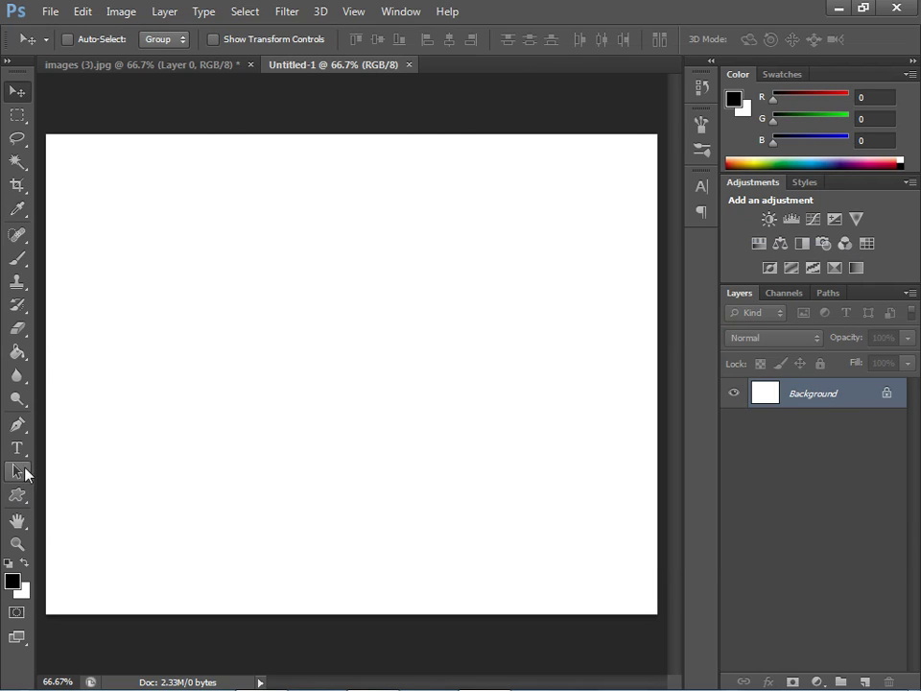
pyautogui.click(17, 353)
pyautogui.click(182, 440)
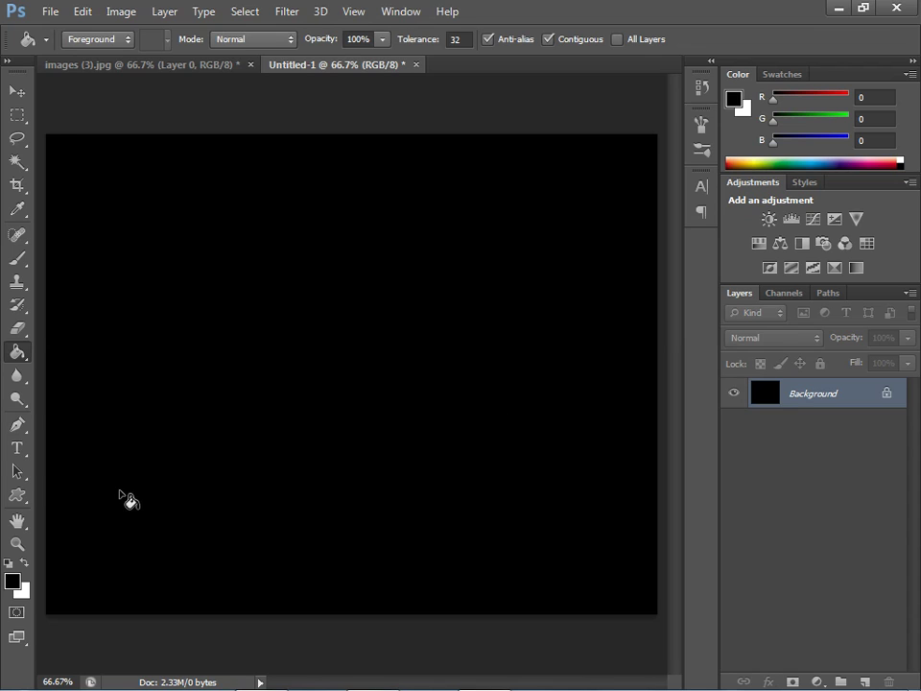
pyautogui.click(19, 448)
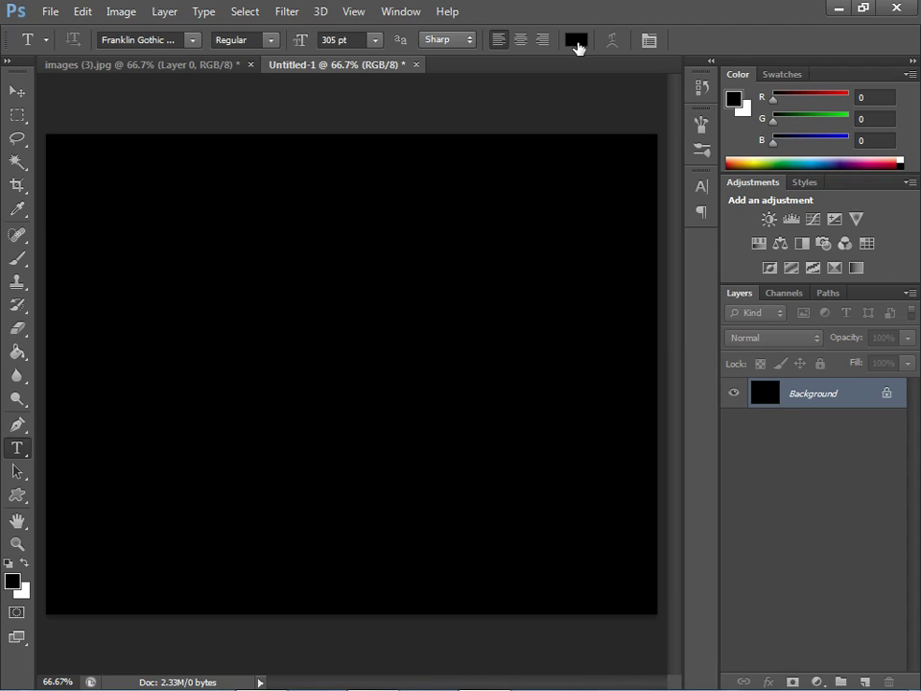
pyautogui.click(576, 45)
# - Set the text colour to near-white and type a single letter T on the canvas
pyautogui.click(491, 307)
pyautogui.moveTo(491, 307); pyautogui.dragTo(482, 296)
pyautogui.click(865, 288)
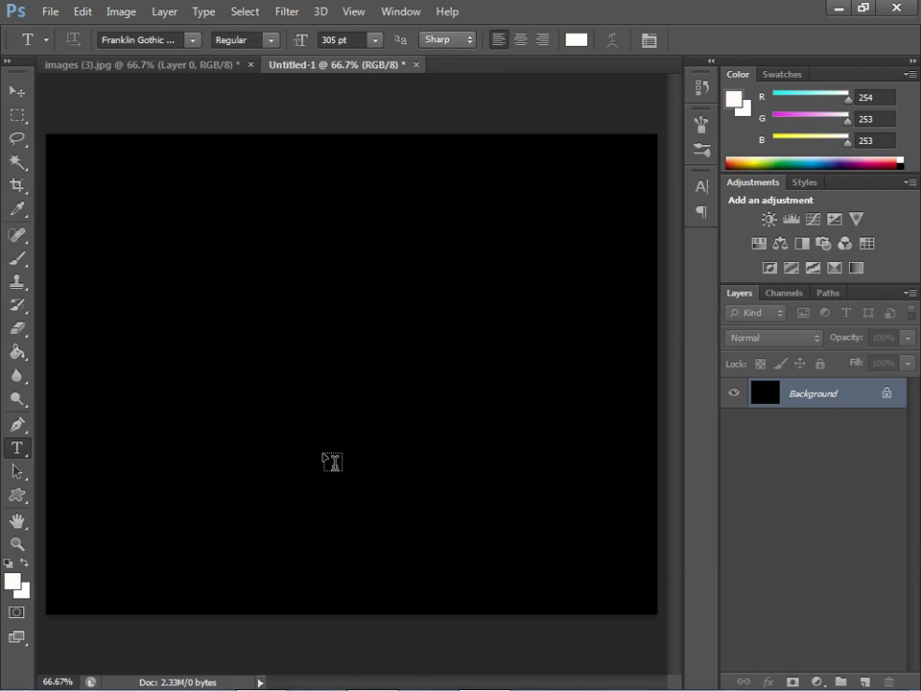
pyautogui.click(313, 430)
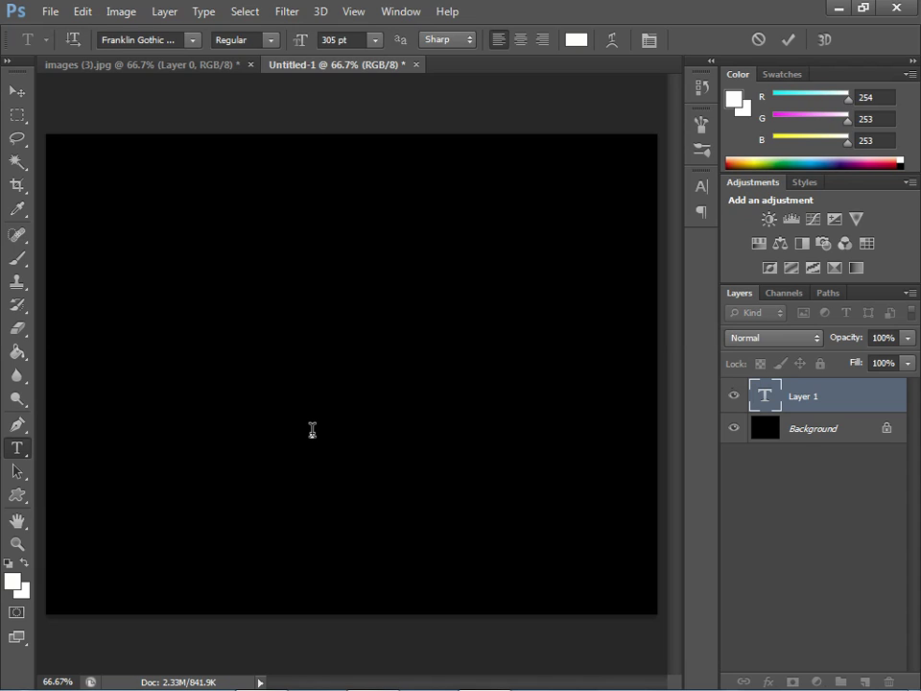
pyautogui.write('T')
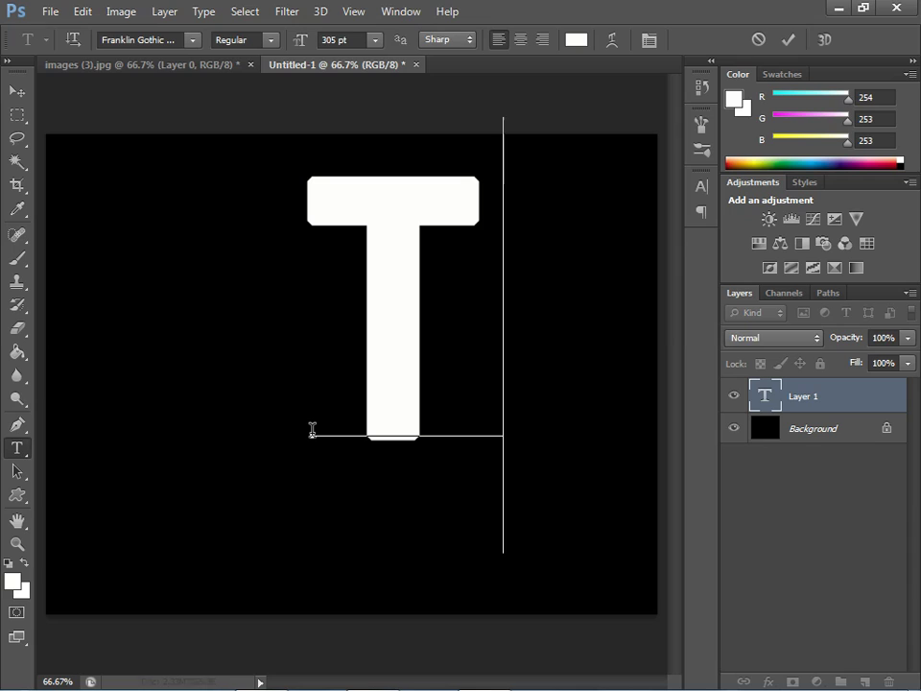
pyautogui.write('E')
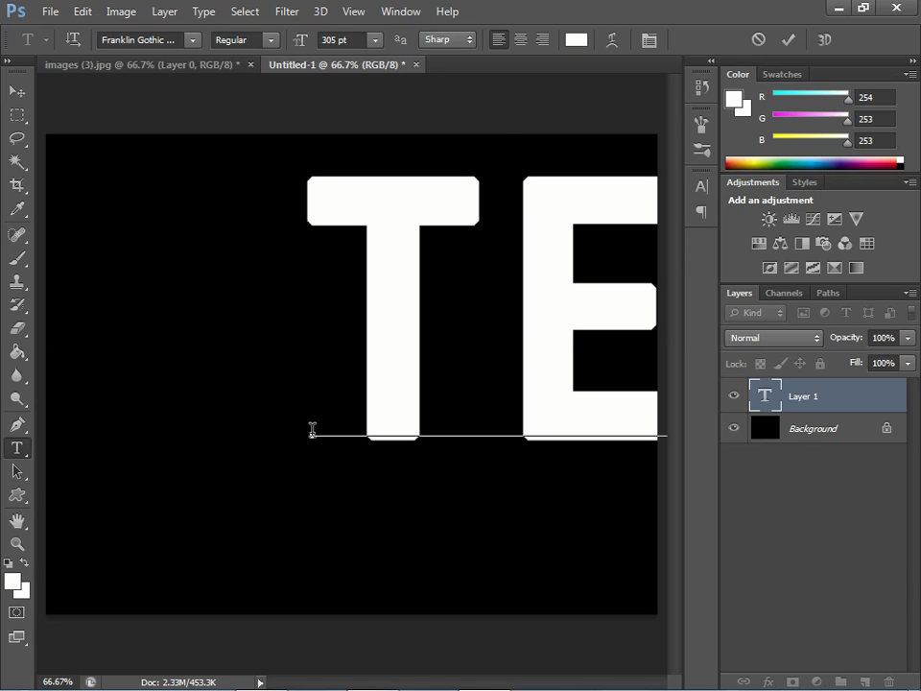
pyautogui.press('BackSpace')
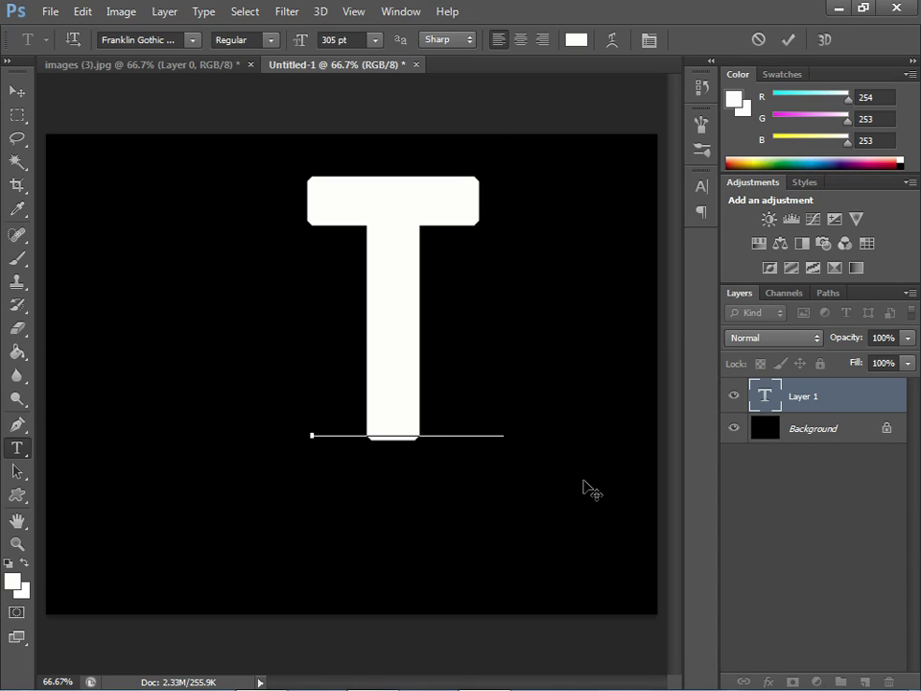
# - Duplicate the T layer three times, retyping the copies as E, E and N
pyautogui.moveTo(844, 419)
pyautogui.mouseDown()
pyautogui.moveTo(867, 608)
pyautogui.moveTo(865, 682)
pyautogui.mouseUp()
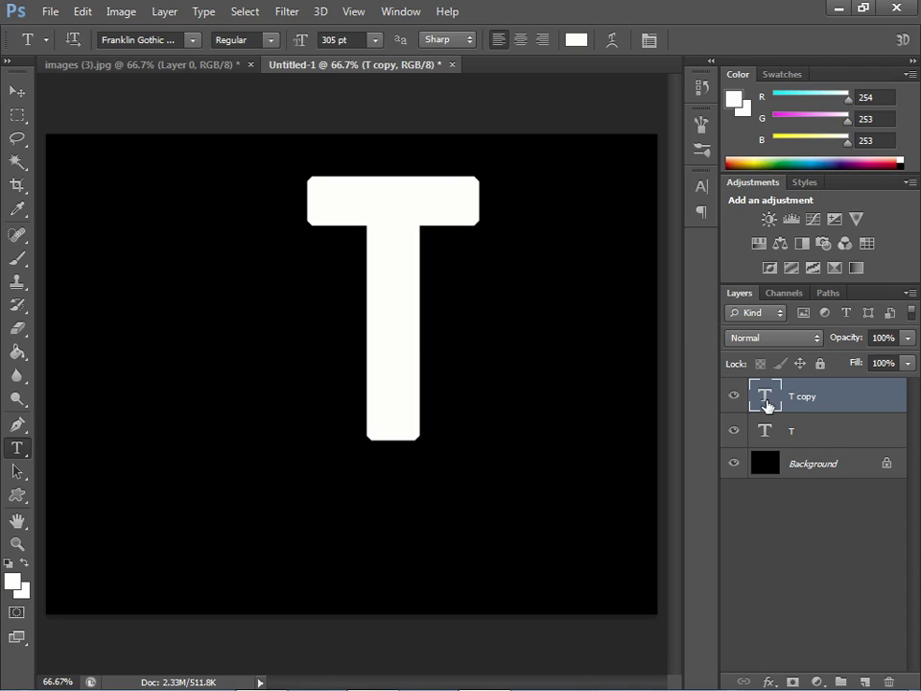
pyautogui.doubleClick(767, 404)
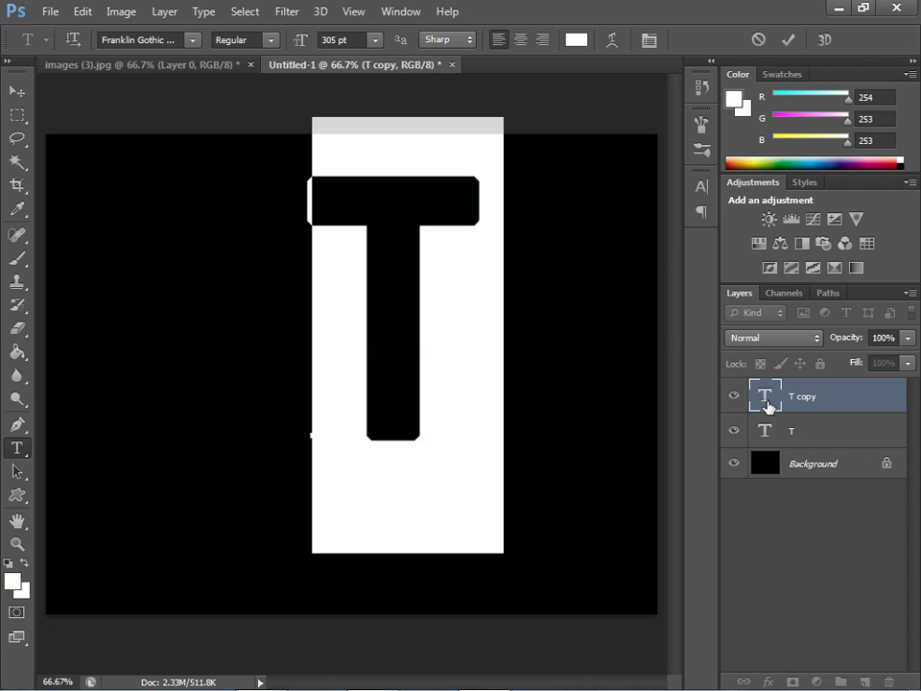
pyautogui.press('BackSpace')
pyautogui.write('E')
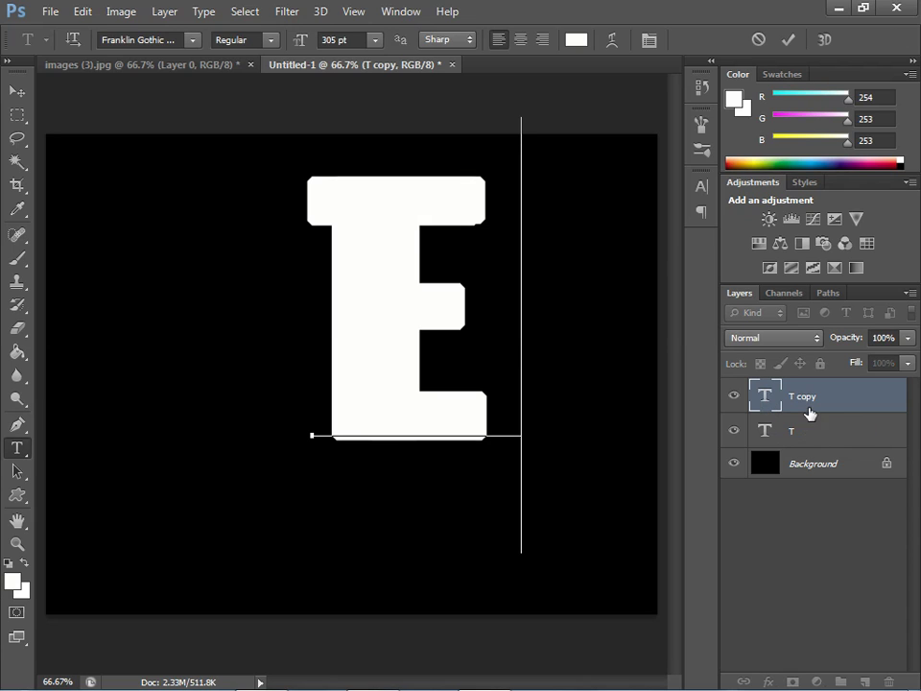
pyautogui.moveTo(818, 425); pyautogui.dragTo(873, 676)
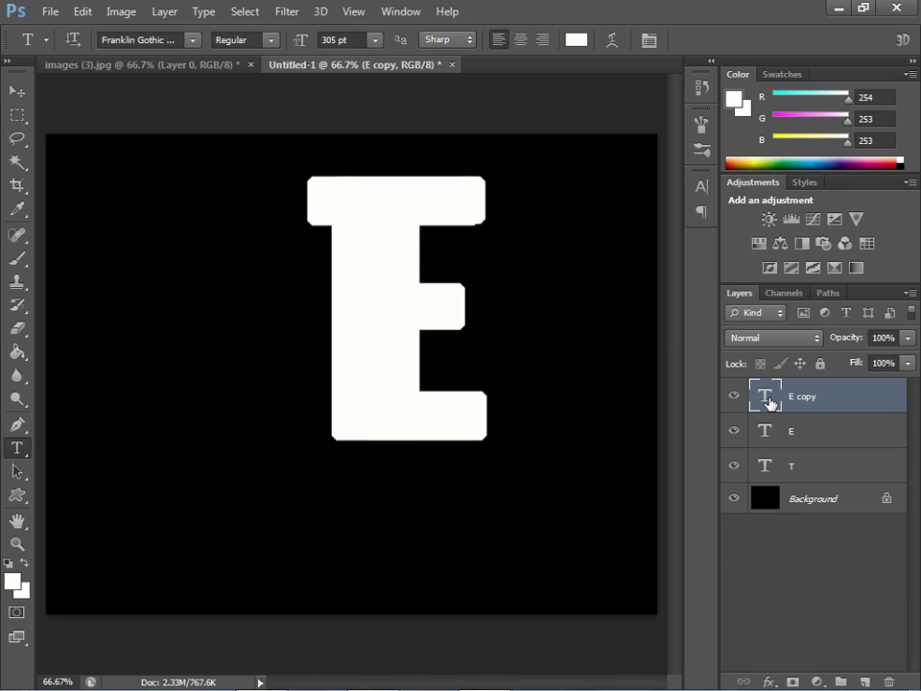
pyautogui.doubleClick(766, 396)
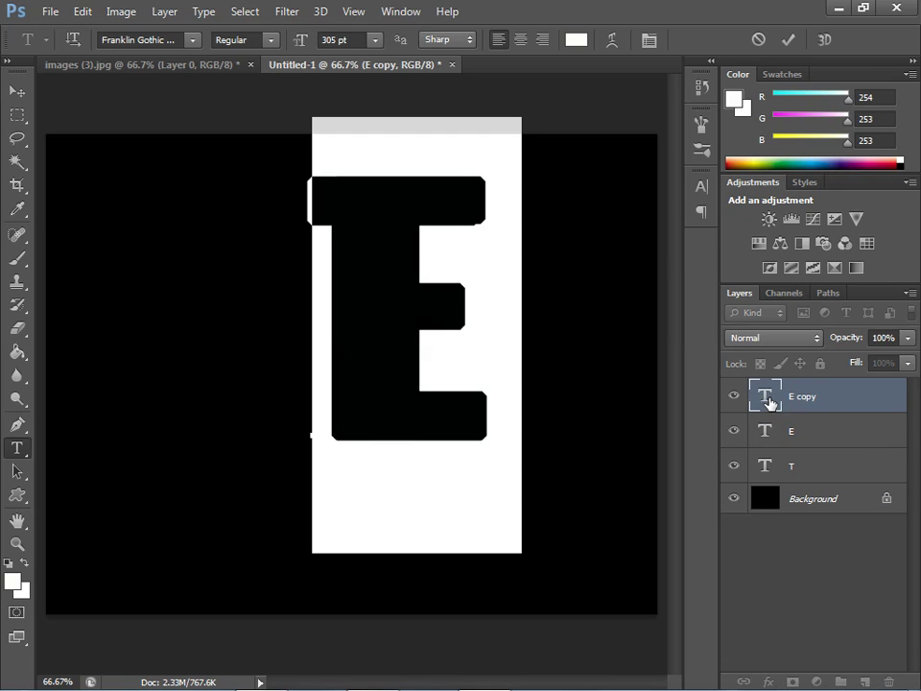
pyautogui.write('E')
pyautogui.moveTo(848, 470); pyautogui.dragTo(870, 680)
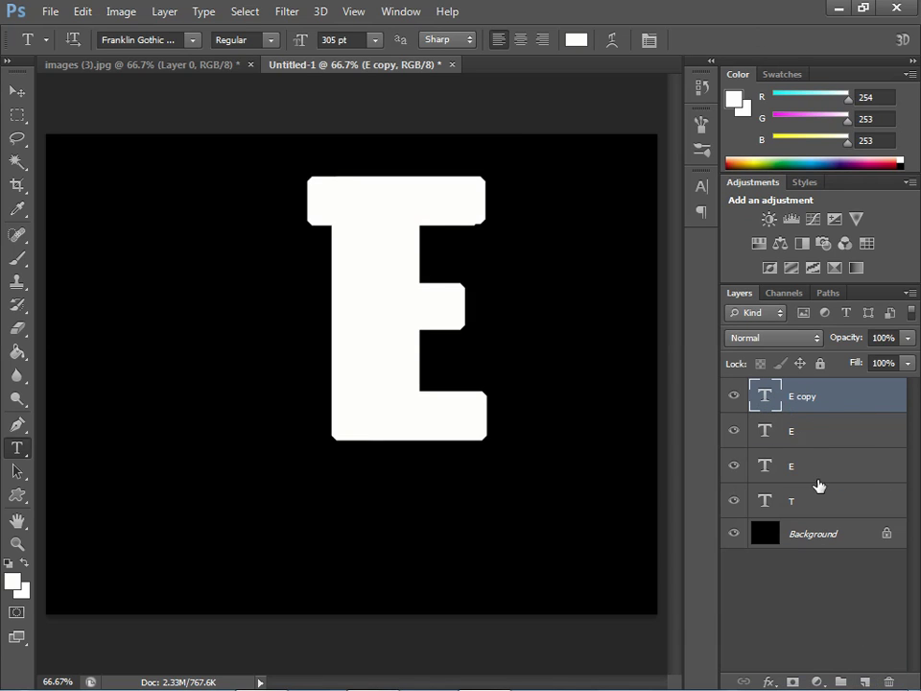
pyautogui.doubleClick(766, 394)
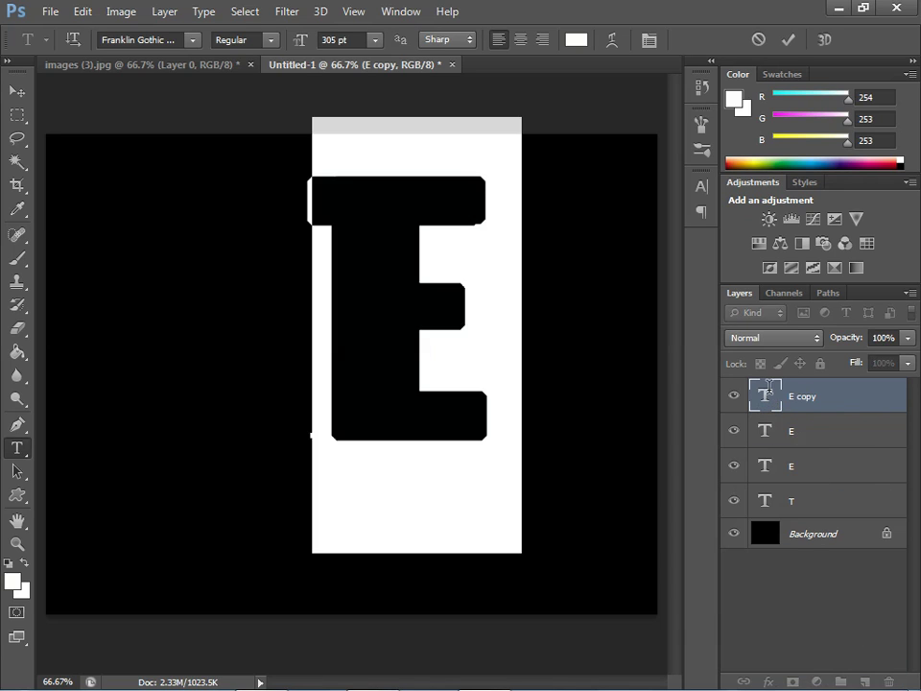
pyautogui.press('BackSpace')
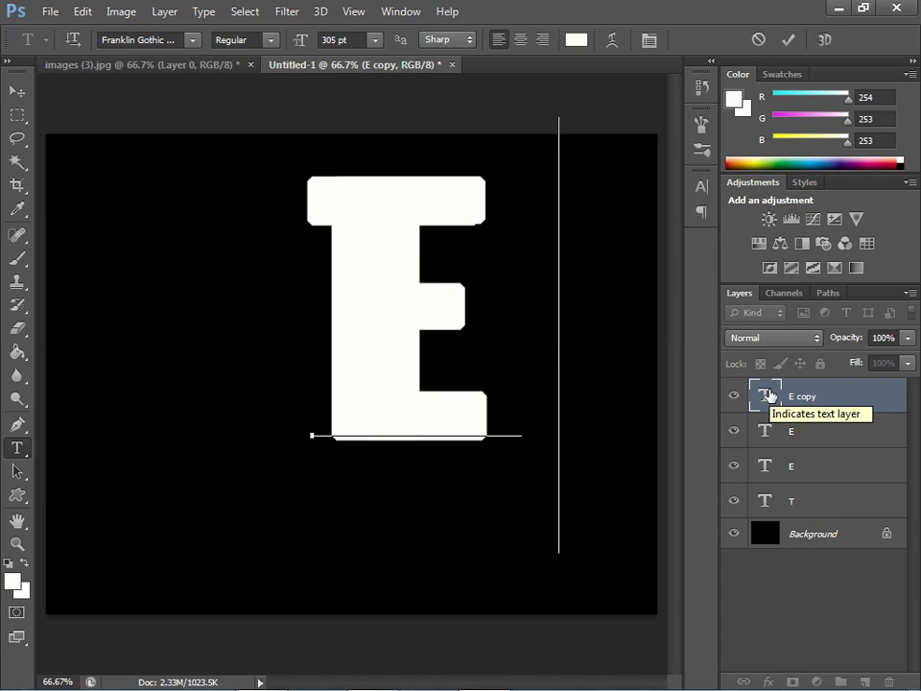
pyautogui.write('N')
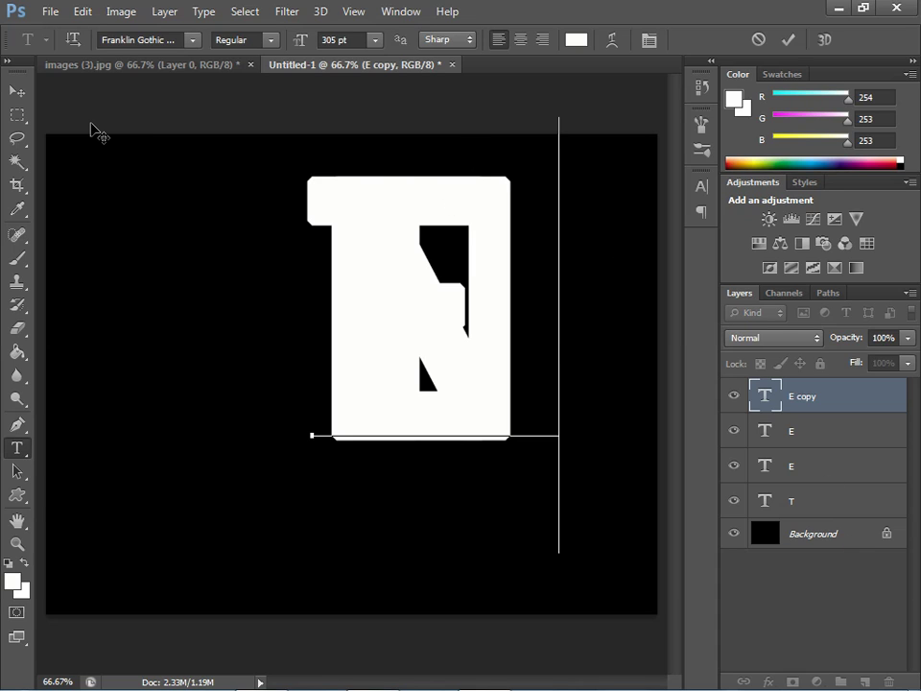
pyautogui.click(16, 91)
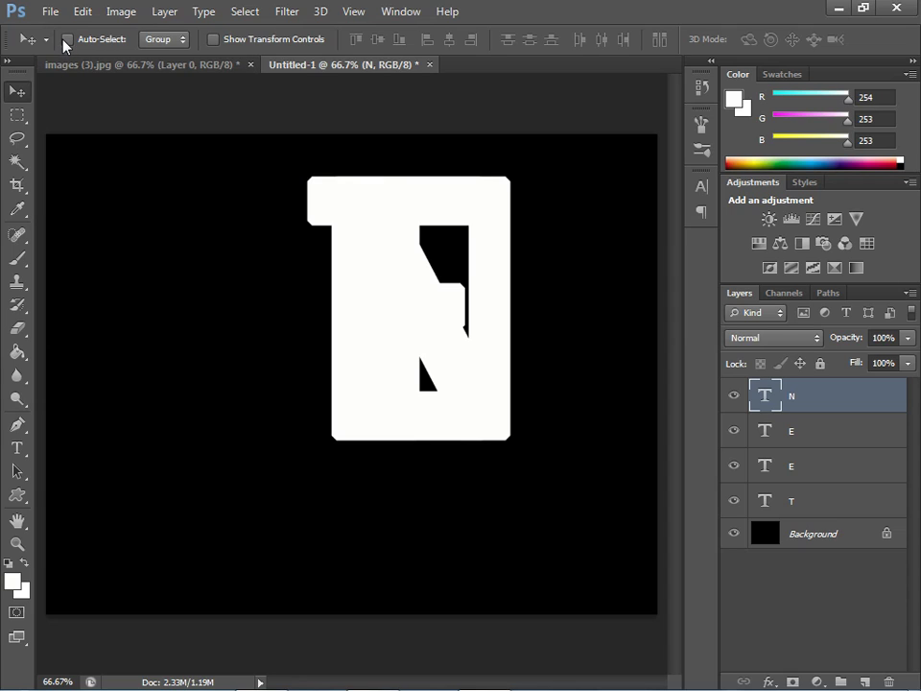
# - With Auto-Select on, drag the N and E letters into a rough interlocking layout
pyautogui.click(67, 41)
pyautogui.moveTo(442, 376); pyautogui.dragTo(524, 502)
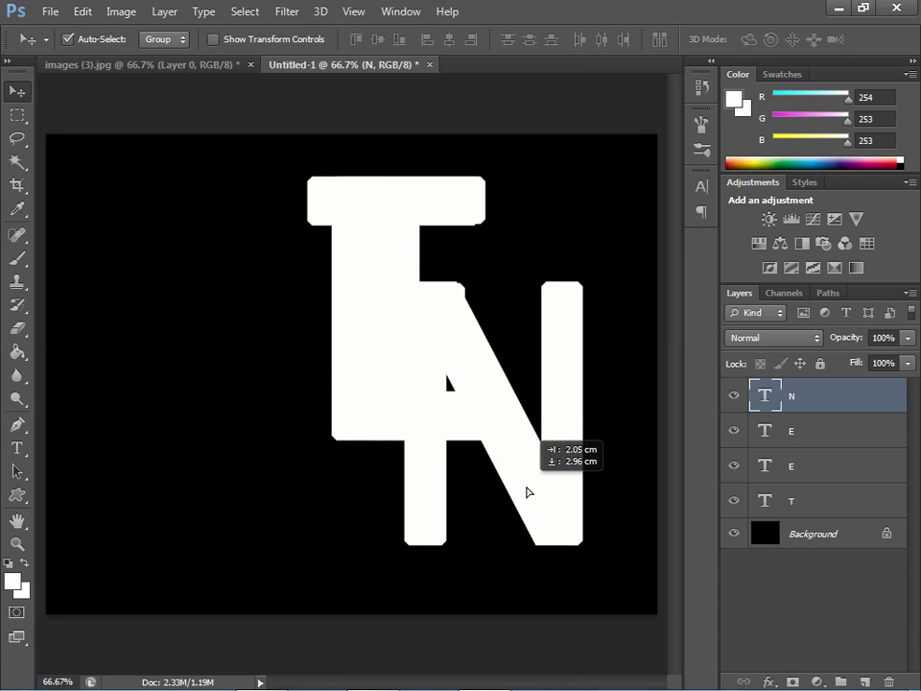
pyautogui.moveTo(379, 437)
pyautogui.mouseDown()
pyautogui.moveTo(347, 500)
pyautogui.moveTo(286, 518)
pyautogui.mouseUp()
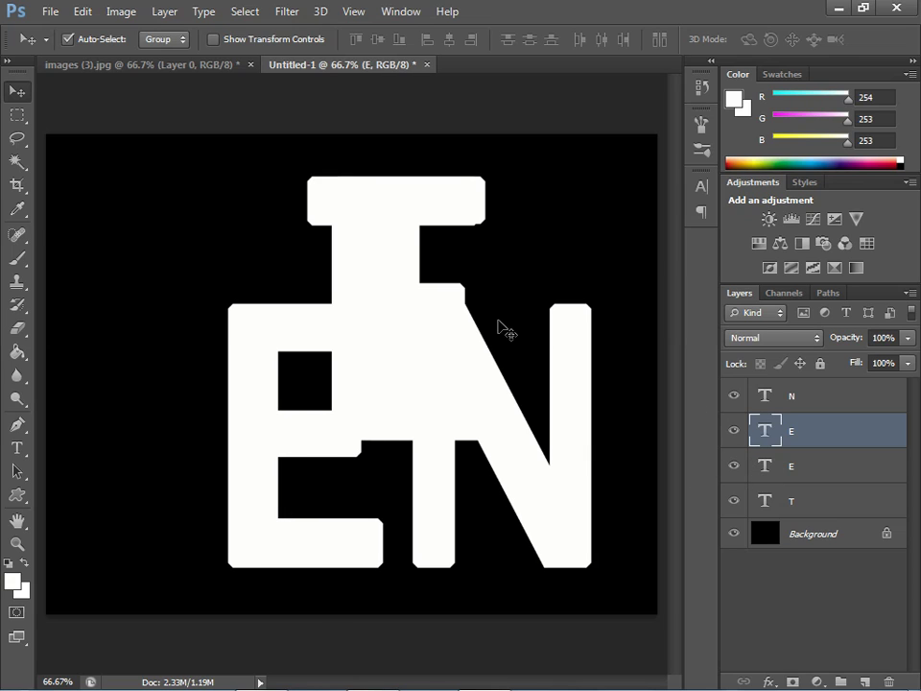
pyautogui.moveTo(383, 261)
pyautogui.mouseDown()
pyautogui.moveTo(479, 232)
pyautogui.moveTo(380, 244)
pyautogui.moveTo(300, 222)
pyautogui.mouseUp()
pyautogui.click(274, 474)
pyautogui.moveTo(273, 474); pyautogui.dragTo(283, 495)
pyautogui.moveTo(442, 478); pyautogui.dragTo(412, 520)
pyautogui.moveTo(457, 358)
pyautogui.mouseDown()
pyautogui.moveTo(451, 344)
pyautogui.moveTo(444, 356)
pyautogui.mouseUp()
pyautogui.moveTo(466, 294)
pyautogui.mouseDown()
pyautogui.moveTo(446, 280)
pyautogui.moveTo(413, 282)
pyautogui.moveTo(443, 282)
pyautogui.mouseUp()
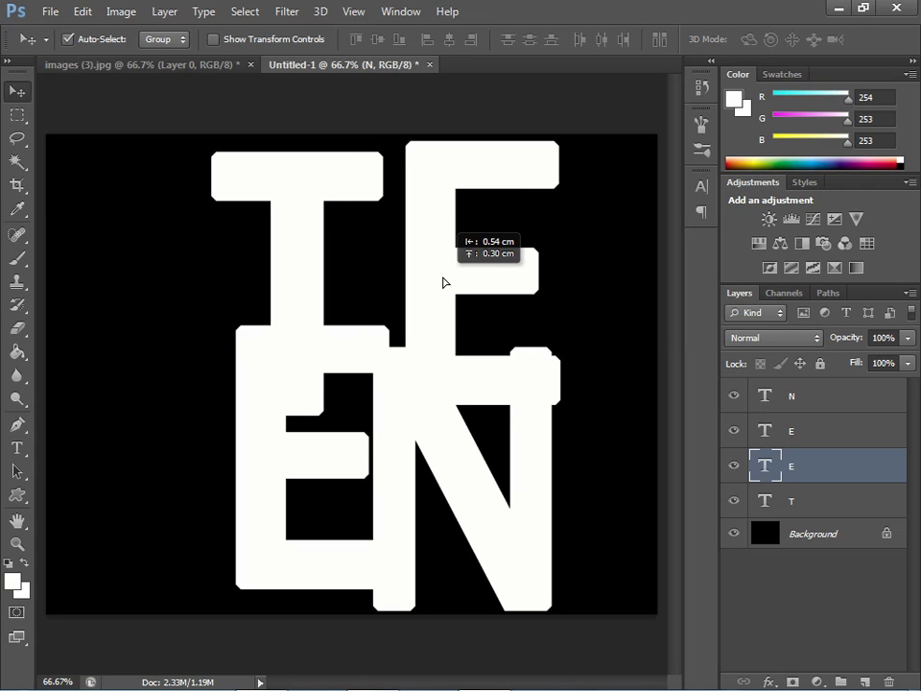
pyautogui.moveTo(443, 282); pyautogui.dragTo(443, 279)
# - Fine-tune the T, E and N positions into a tight block, then turn Auto-Select off
pyautogui.moveTo(307, 295); pyautogui.dragTo(341, 293)
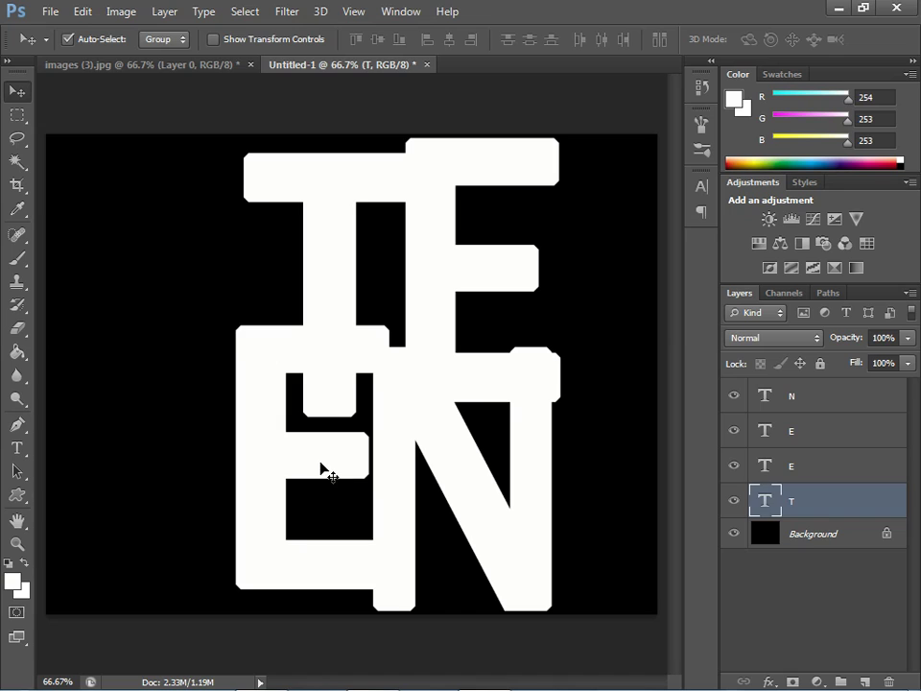
pyautogui.click(322, 468)
pyautogui.moveTo(320, 463); pyautogui.dragTo(319, 469)
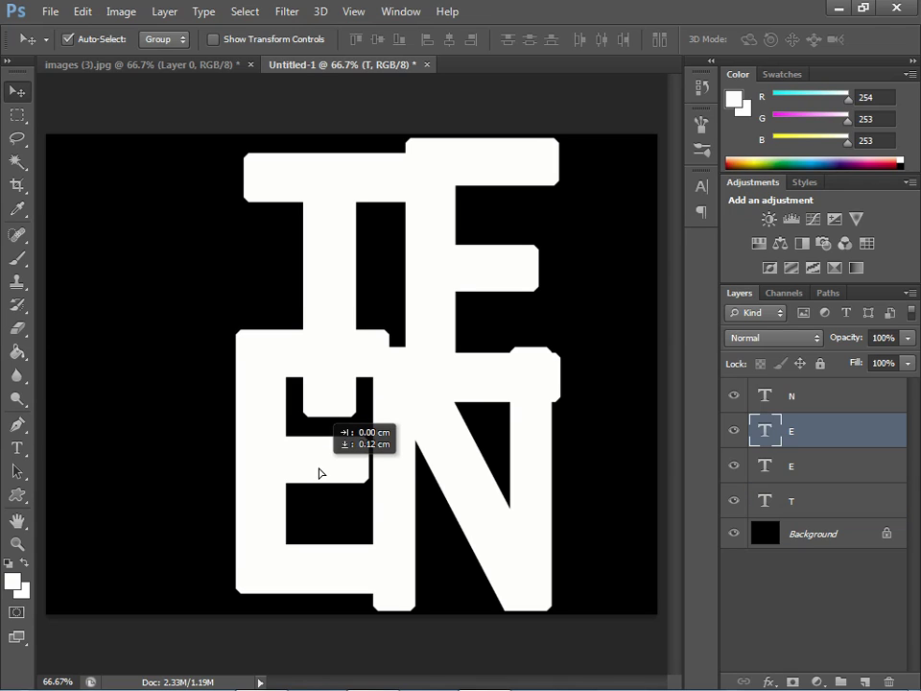
pyautogui.click(523, 547)
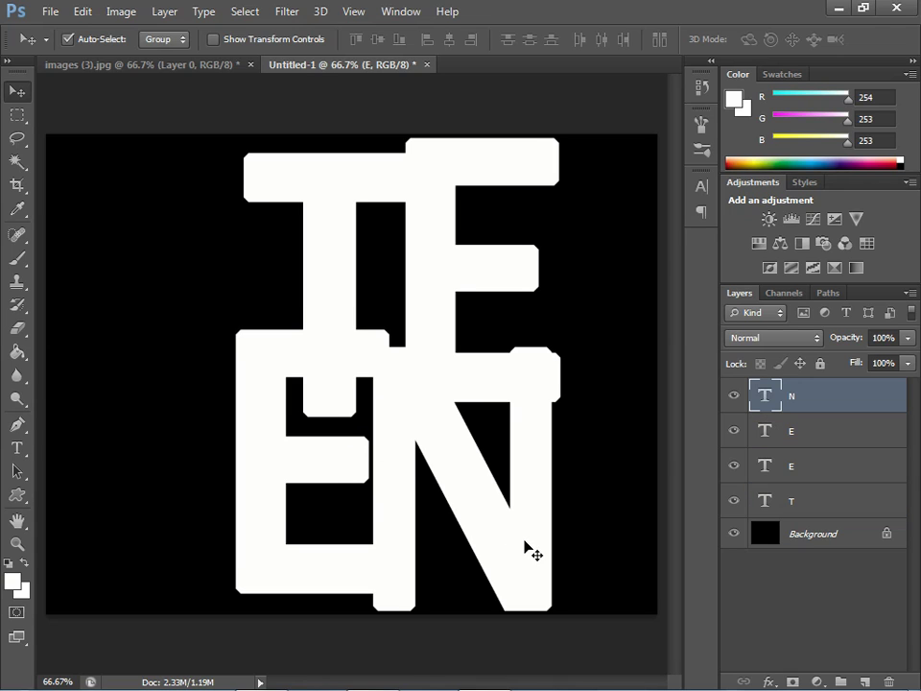
pyautogui.moveTo(527, 544); pyautogui.dragTo(535, 545)
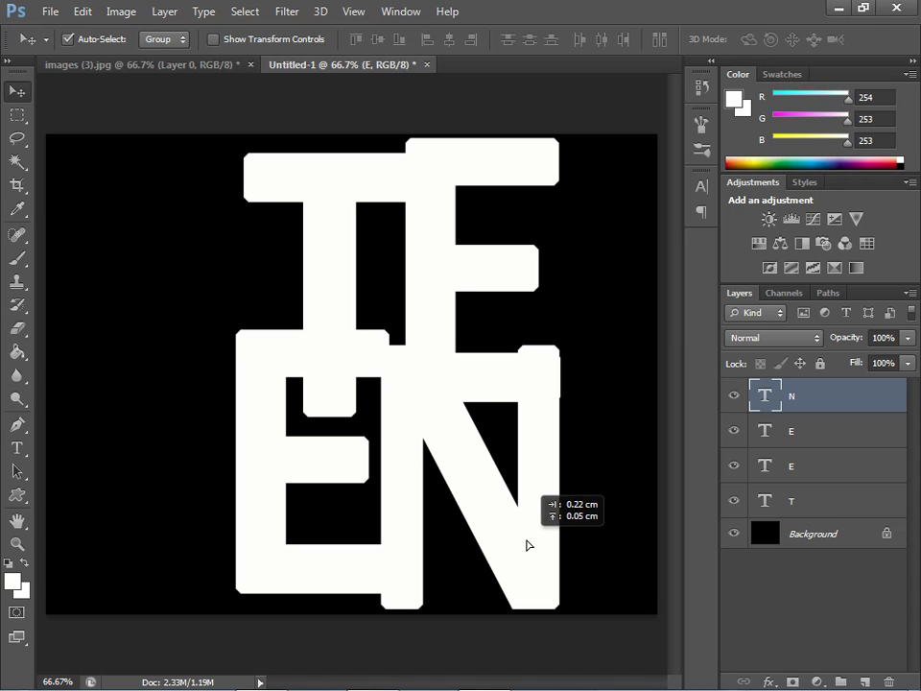
pyautogui.moveTo(332, 290); pyautogui.dragTo(334, 289)
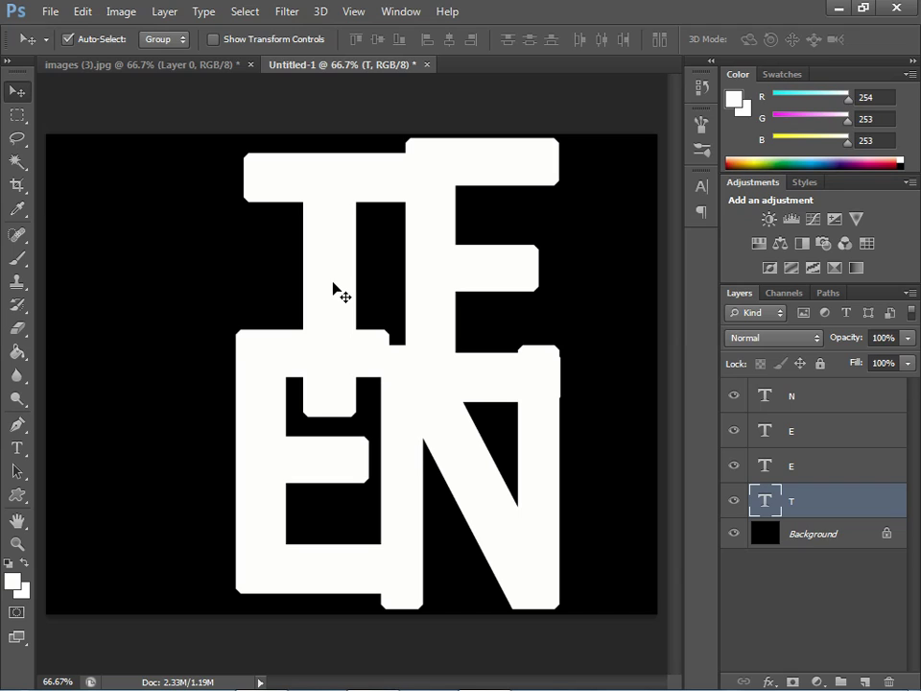
pyautogui.moveTo(426, 274); pyautogui.dragTo(418, 275)
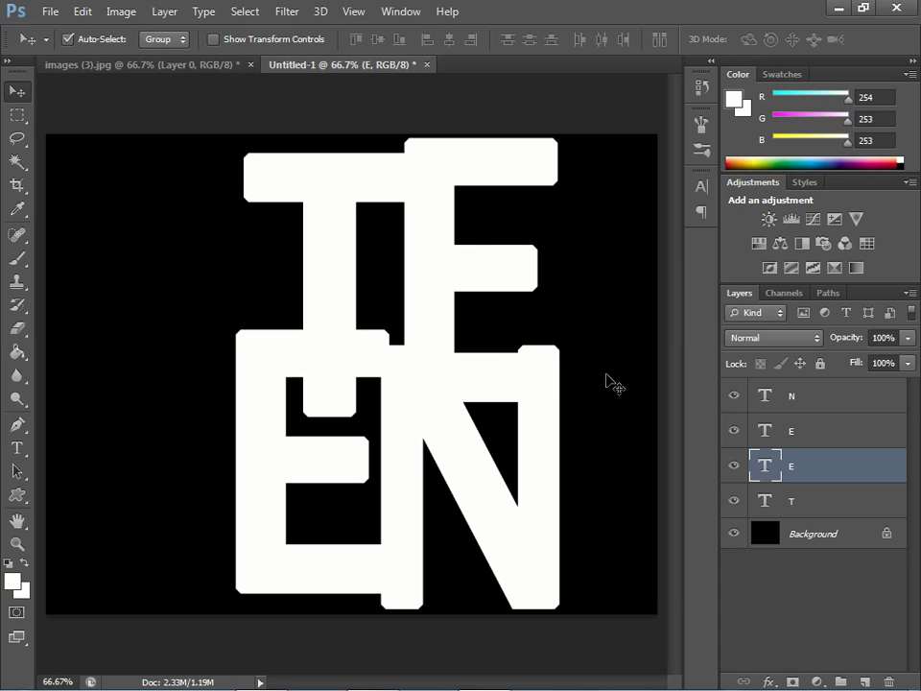
pyautogui.click(68, 39)
pyautogui.click(806, 508)
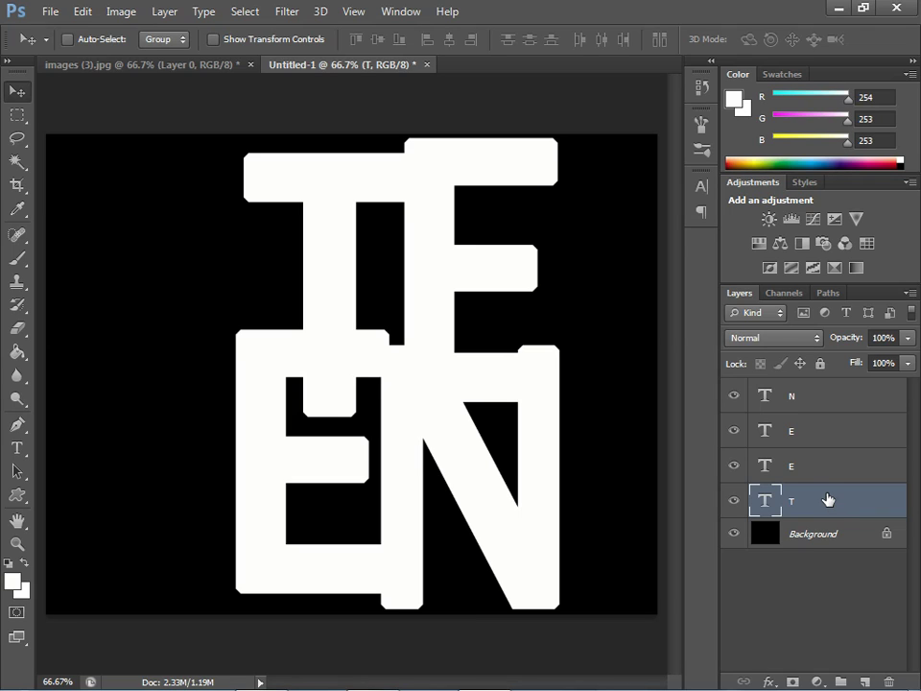
# - Convert layers T through N into one smart object named N and shift it slightly left
pyautogui.keyDown('shift'); pyautogui.click(822, 401); pyautogui.keyUp('shift')
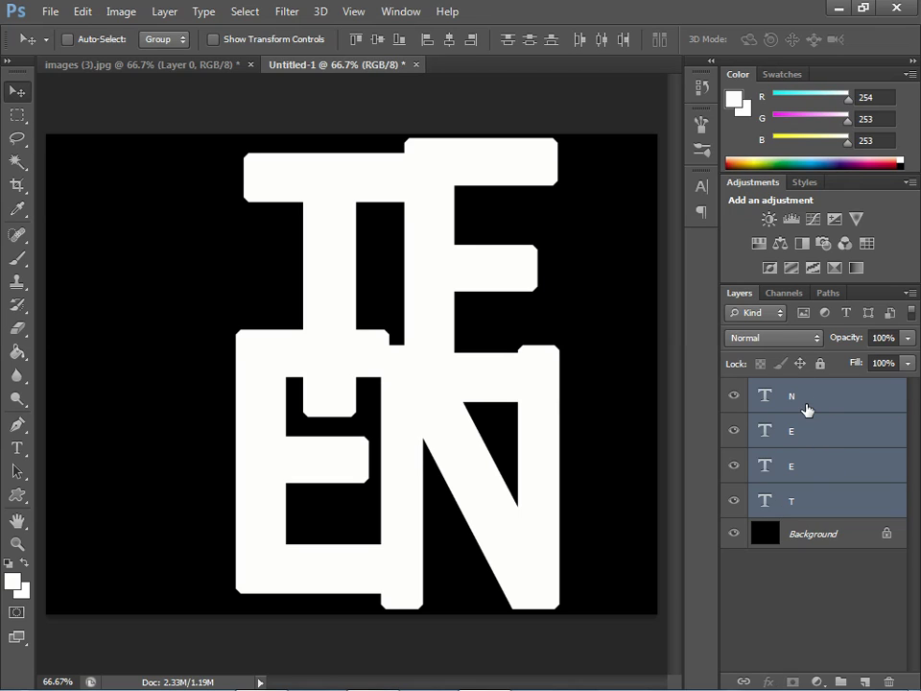
pyautogui.click(910, 293)
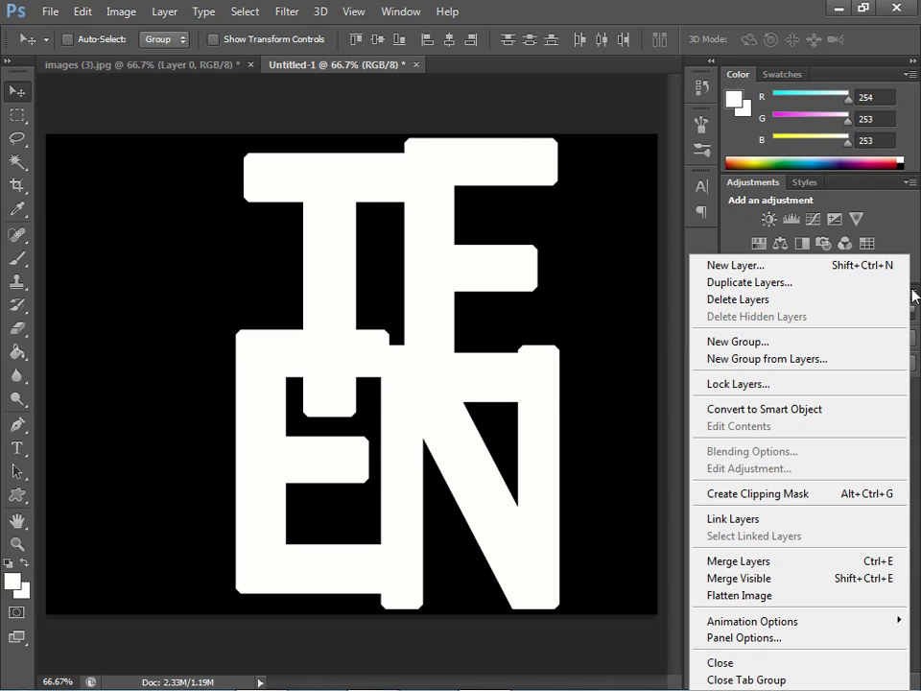
pyautogui.click(732, 411)
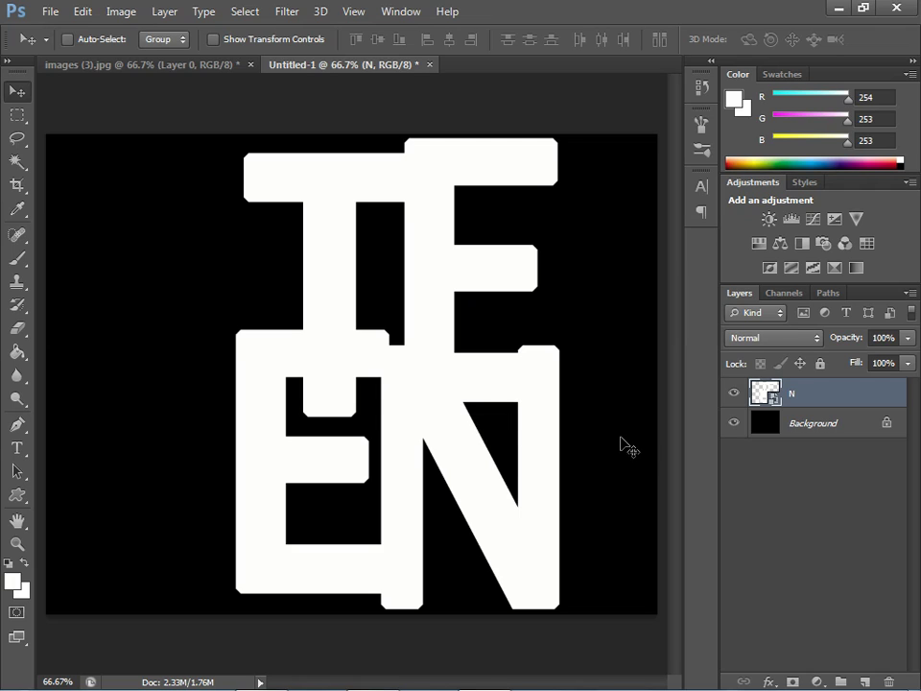
pyautogui.moveTo(441, 400); pyautogui.dragTo(410, 395)
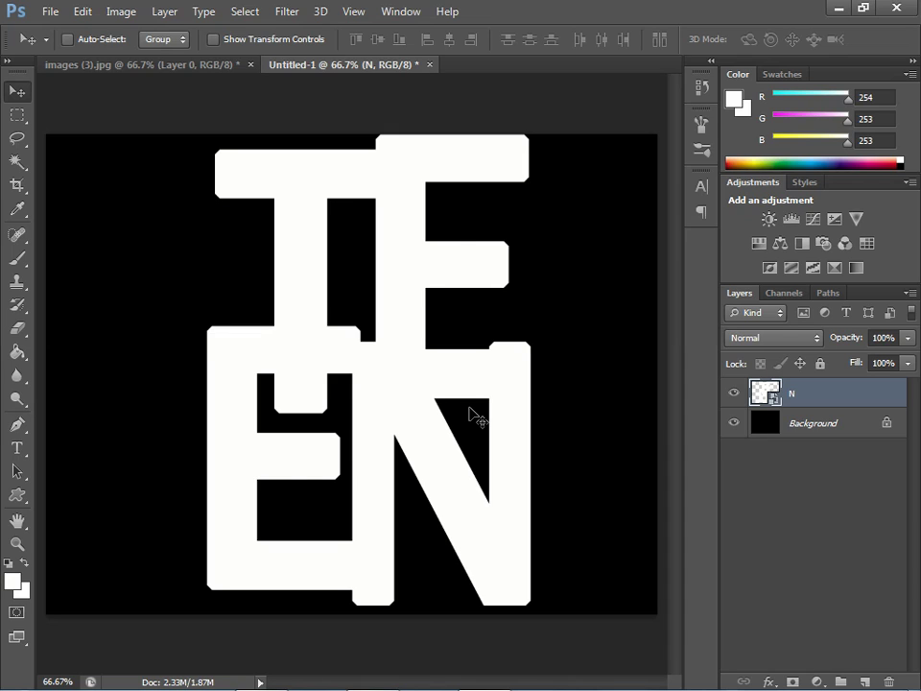
pyautogui.hotkey('ctrl', 't')
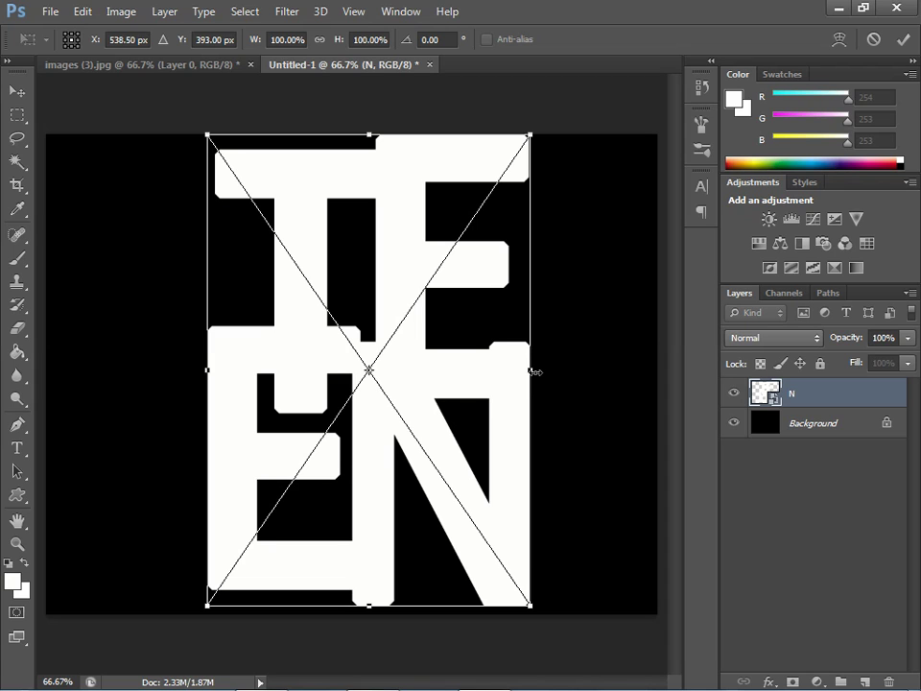
# - Scale the letter block slightly smaller with Free Transform, commit, and nudge it left and down
pyautogui.moveTo(539, 371); pyautogui.dragTo(554, 370)
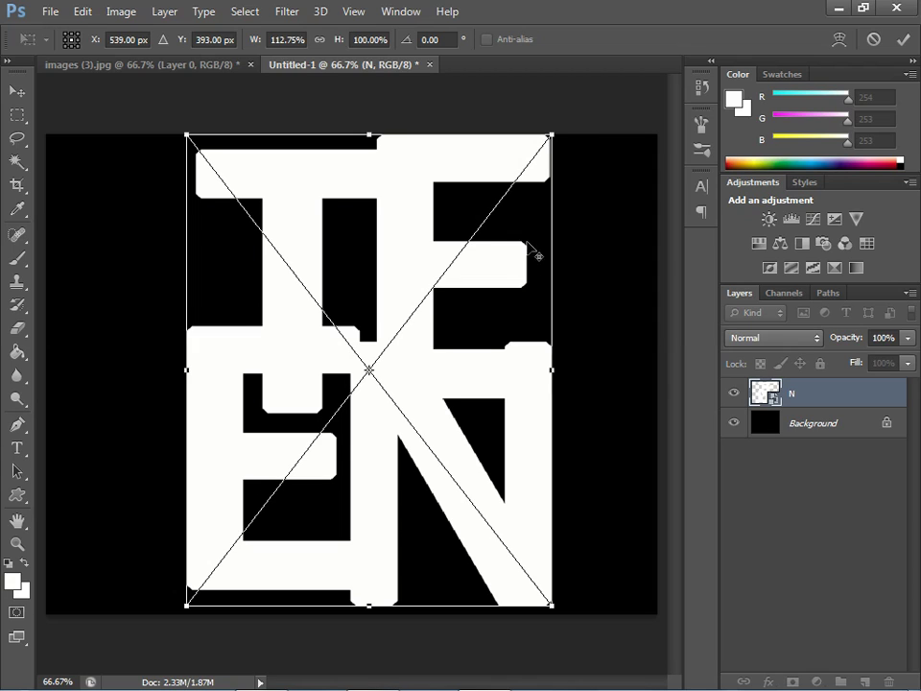
pyautogui.moveTo(554, 135); pyautogui.dragTo(545, 143)
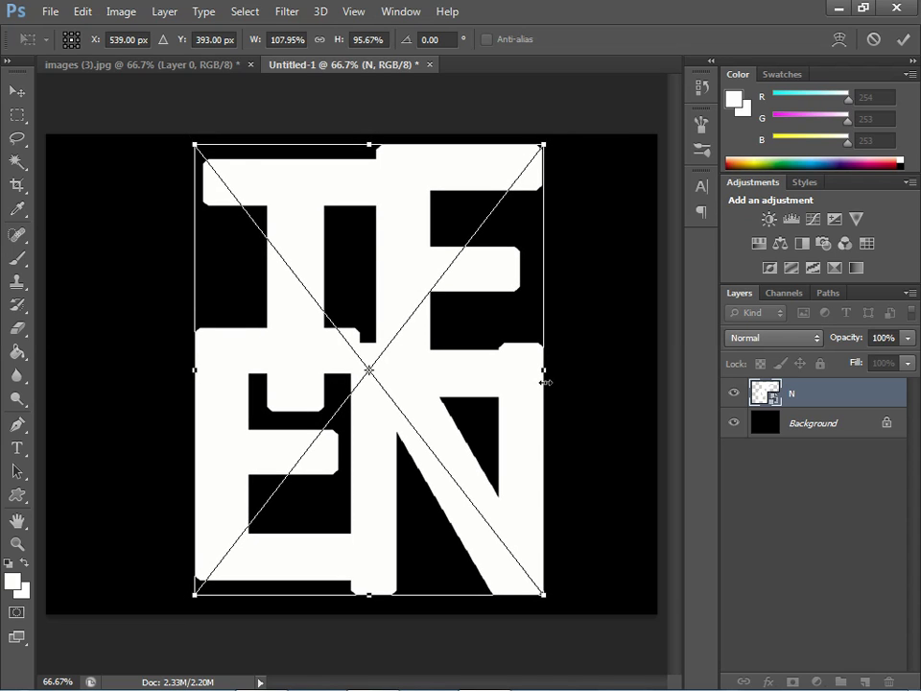
pyautogui.press('Return')
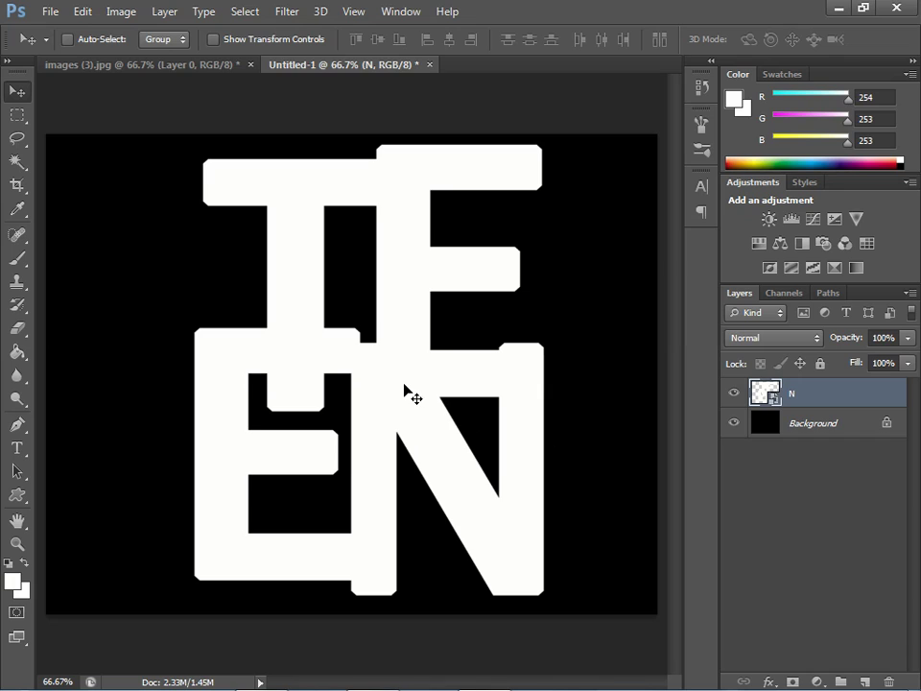
pyautogui.moveTo(404, 387); pyautogui.dragTo(402, 389)
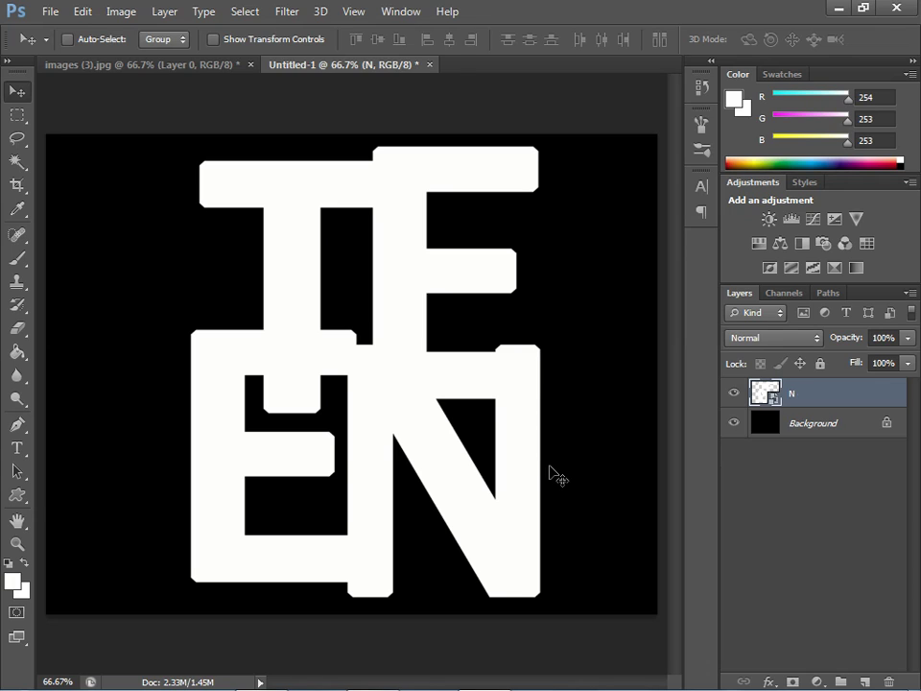
# - Duplicate layer N as a hidden N copy, reselect N, and bring up images (3).jpg
pyautogui.hotkey('ctrl', 'j')
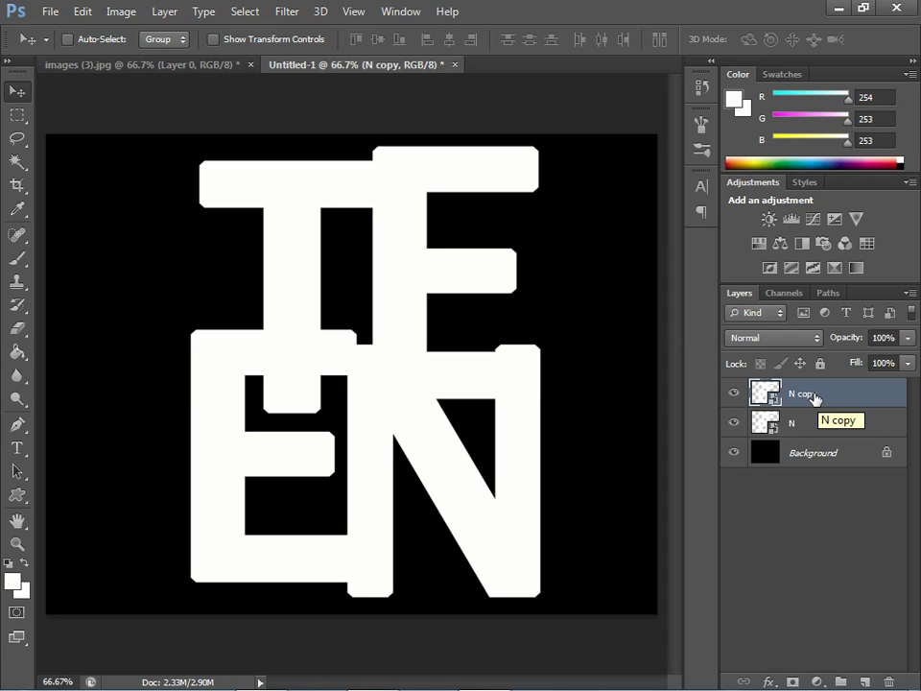
pyautogui.click(734, 394)
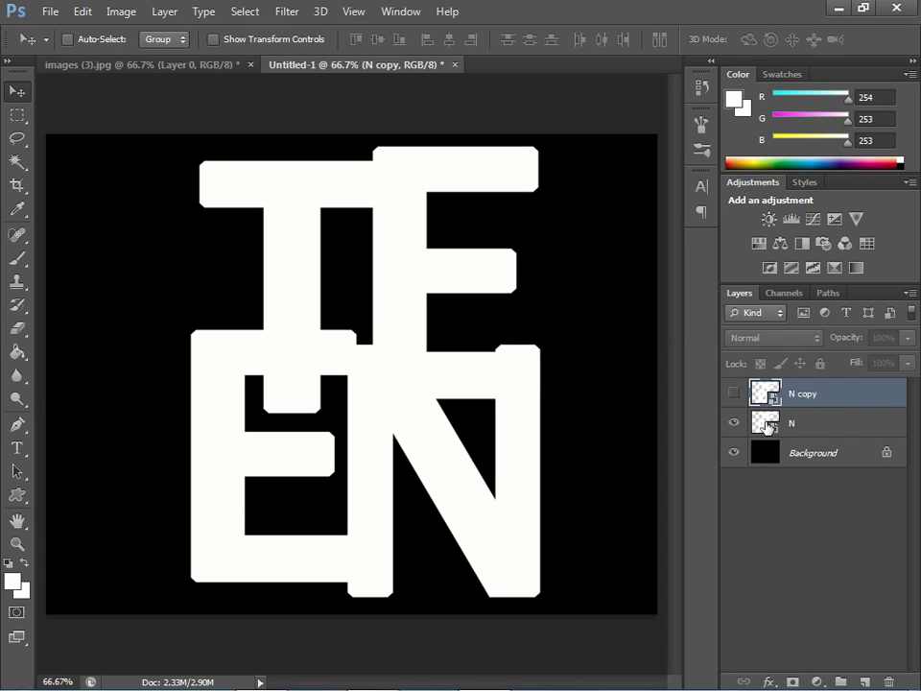
pyautogui.click(831, 432)
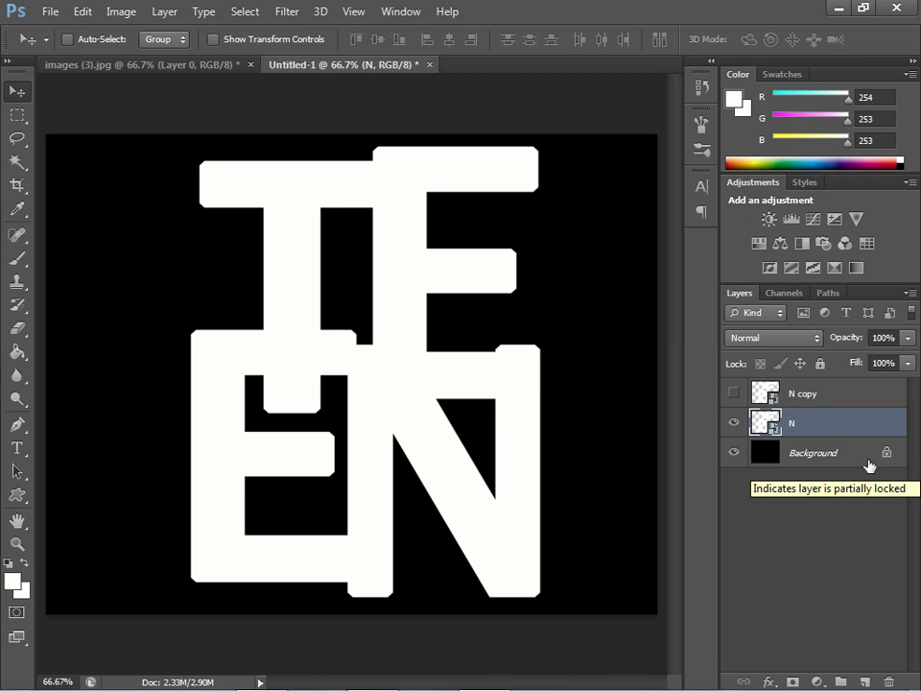
pyautogui.click(166, 67)
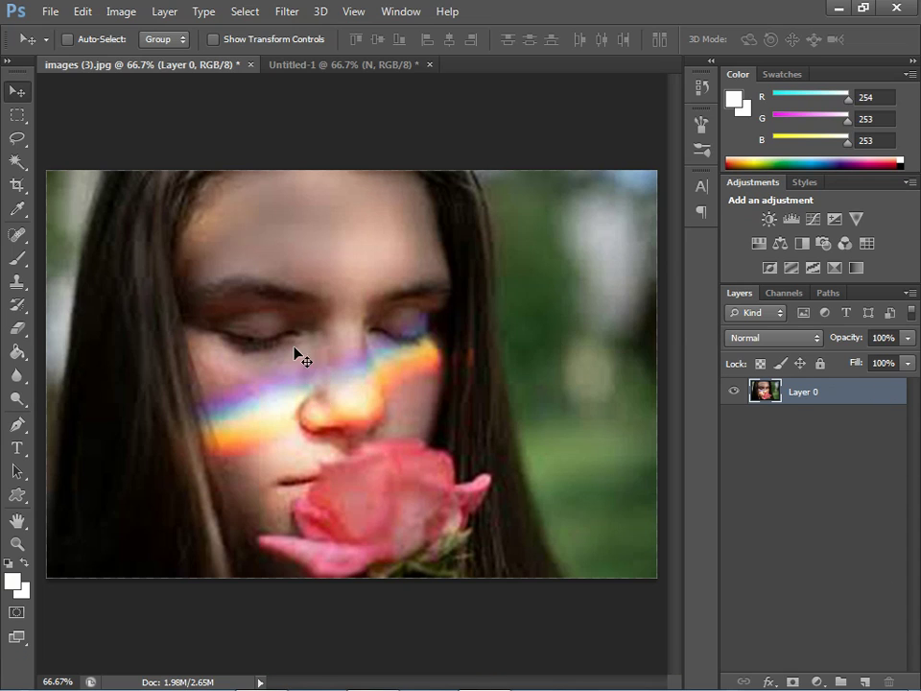
# - Copy the girl-with-rose photo into the TEEN document, position it, and clip it to the letters
pyautogui.moveTo(336, 306)
pyautogui.mouseDown()
pyautogui.moveTo(349, 255)
pyautogui.moveTo(354, 360)
pyautogui.moveTo(364, 321)
pyautogui.mouseUp()
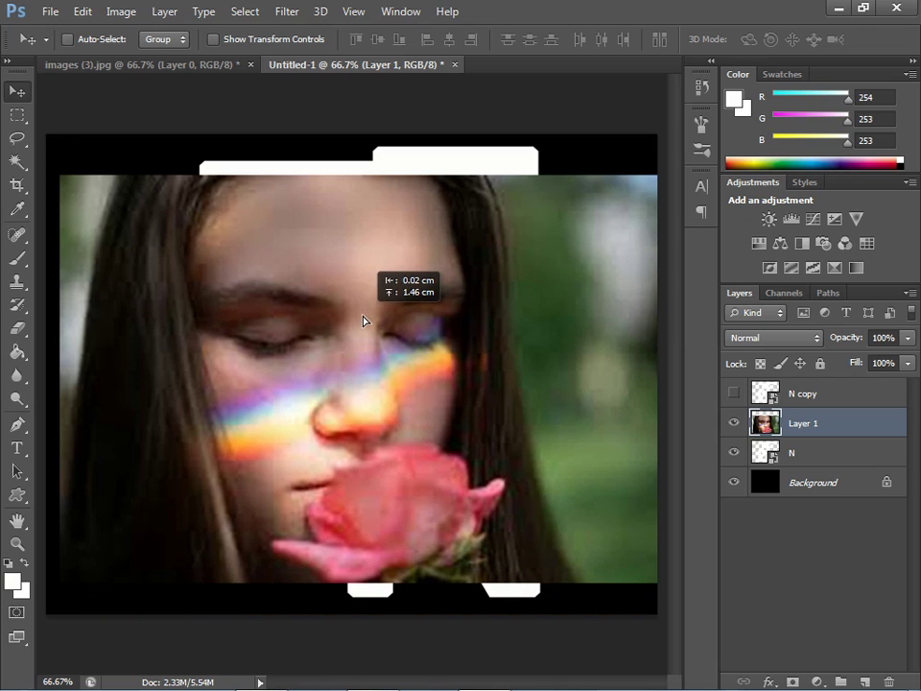
pyautogui.moveTo(363, 320); pyautogui.dragTo(372, 321)
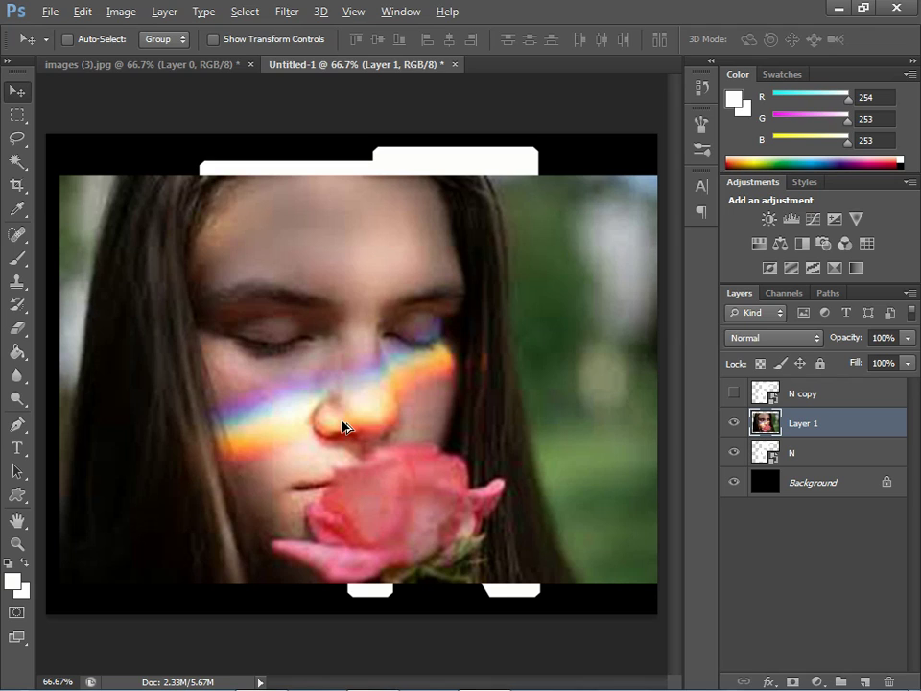
pyautogui.hotkey('ctrl', 'alt', 'g')
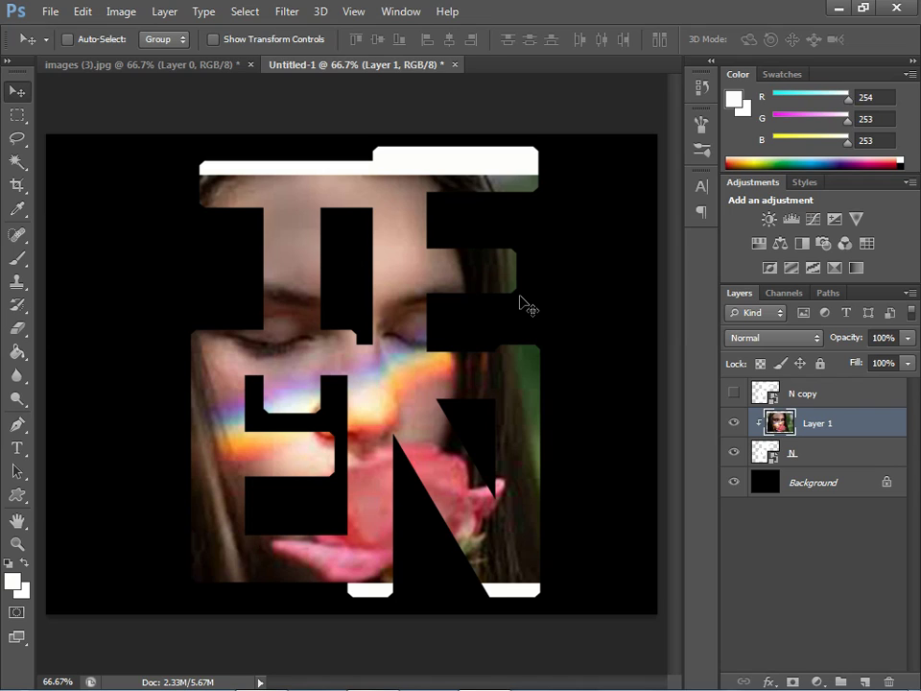
pyautogui.hotkey('ctrl', 't')
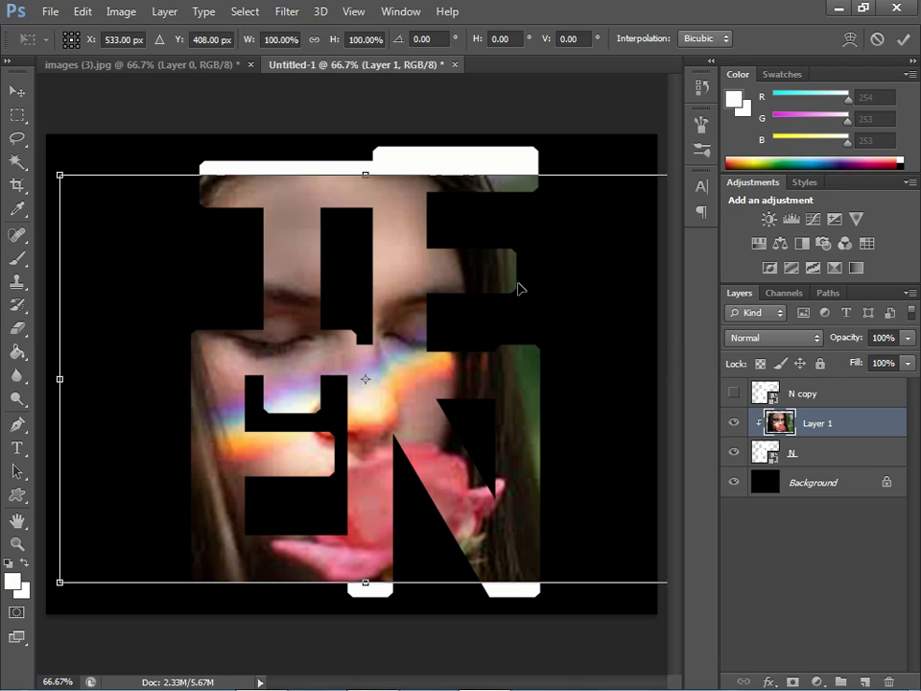
# - Stretch the photo taller and nudge it until the face and rose fill the letters, then commit
pyautogui.moveTo(366, 174); pyautogui.dragTo(367, 137)
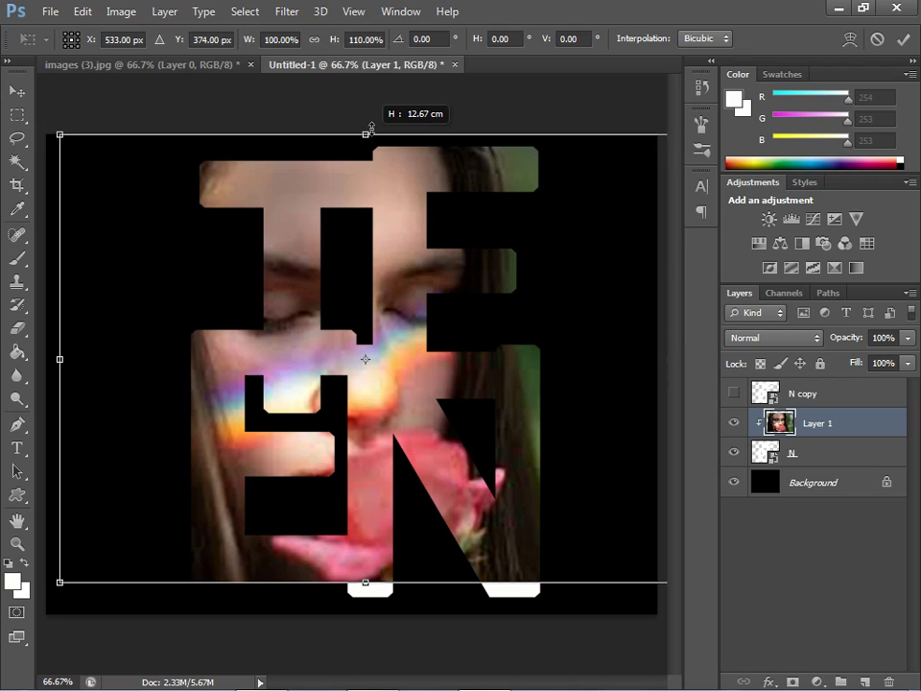
pyautogui.moveTo(368, 134); pyautogui.dragTo(372, 108)
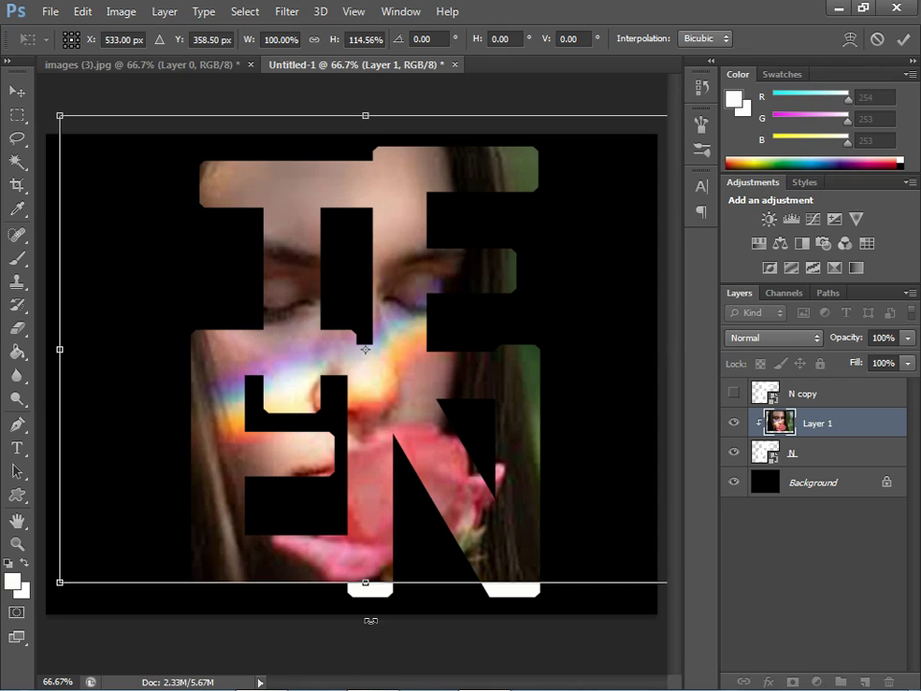
pyautogui.moveTo(365, 581); pyautogui.dragTo(370, 624)
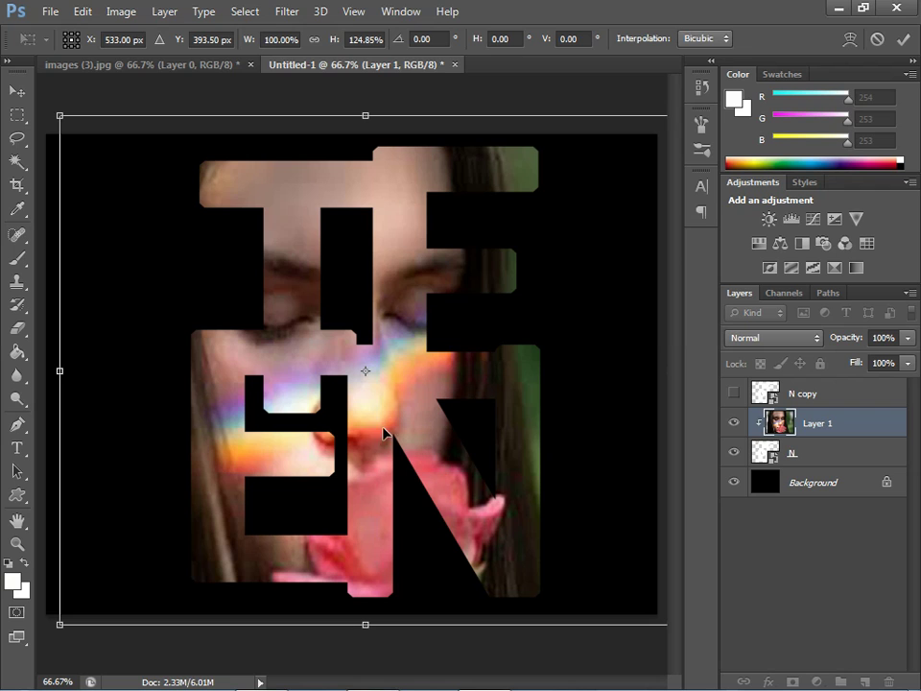
pyautogui.moveTo(376, 425)
pyautogui.mouseDown()
pyautogui.moveTo(391, 429)
pyautogui.moveTo(383, 441)
pyautogui.mouseUp()
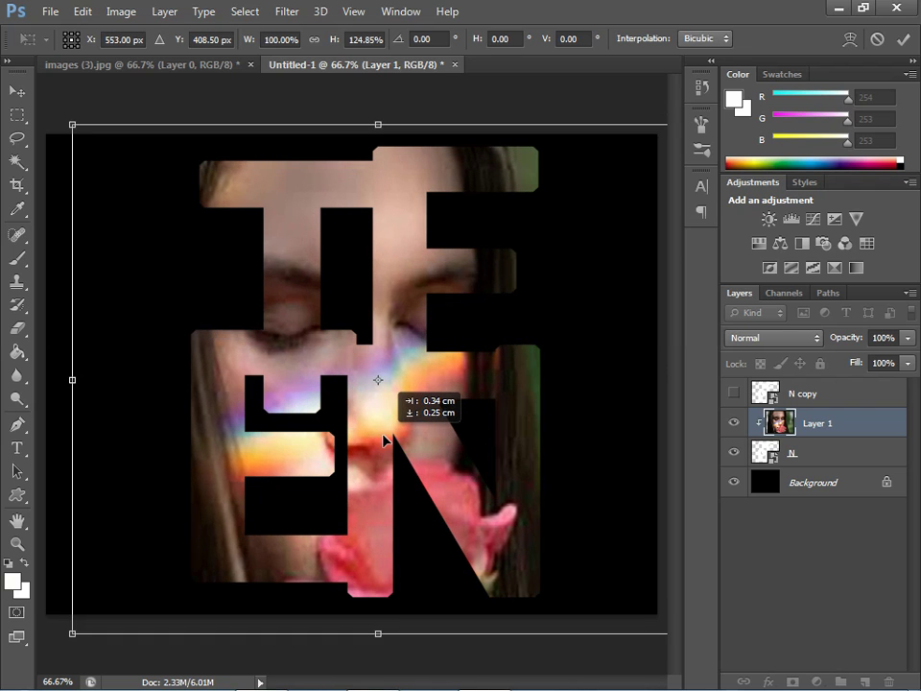
pyautogui.moveTo(383, 440)
pyautogui.mouseDown()
pyautogui.moveTo(383, 469)
pyautogui.moveTo(397, 409)
pyautogui.mouseUp()
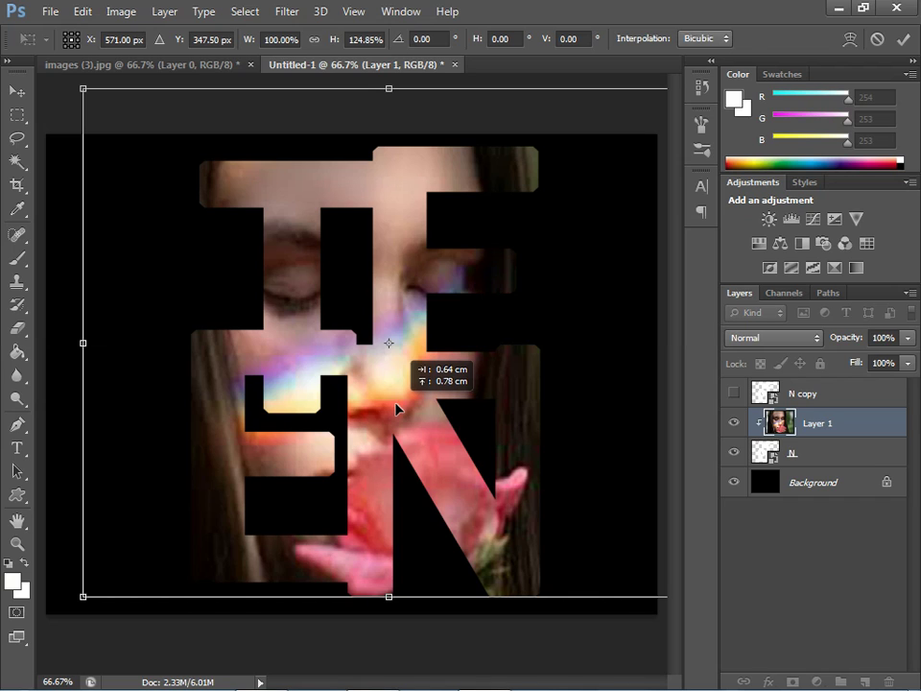
pyautogui.moveTo(397, 410)
pyautogui.mouseDown()
pyautogui.moveTo(382, 413)
pyautogui.moveTo(401, 414)
pyautogui.mouseUp()
pyautogui.moveTo(391, 597); pyautogui.dragTo(389, 613)
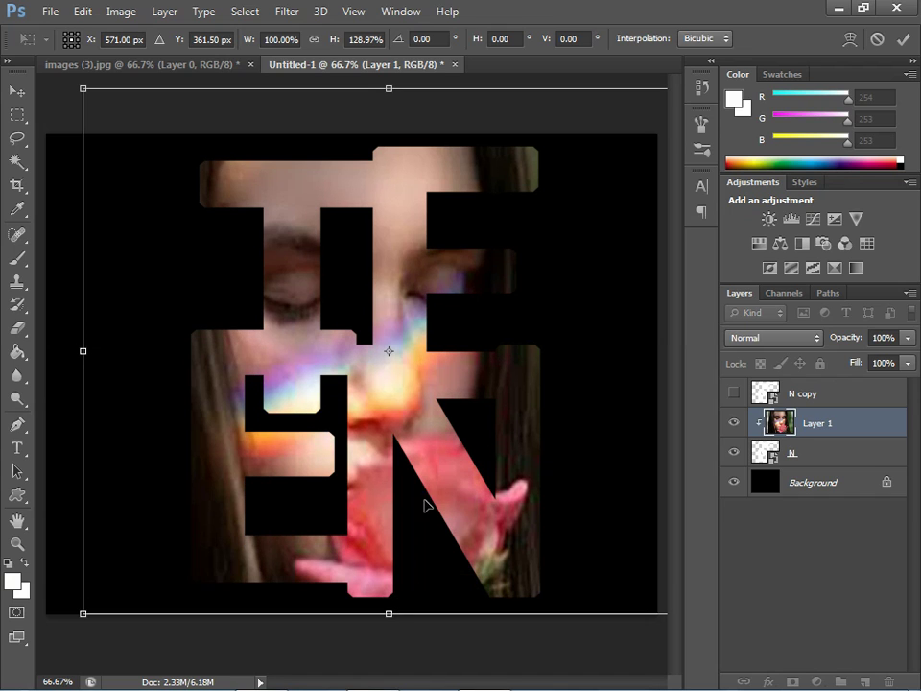
pyautogui.moveTo(438, 457); pyautogui.dragTo(431, 453)
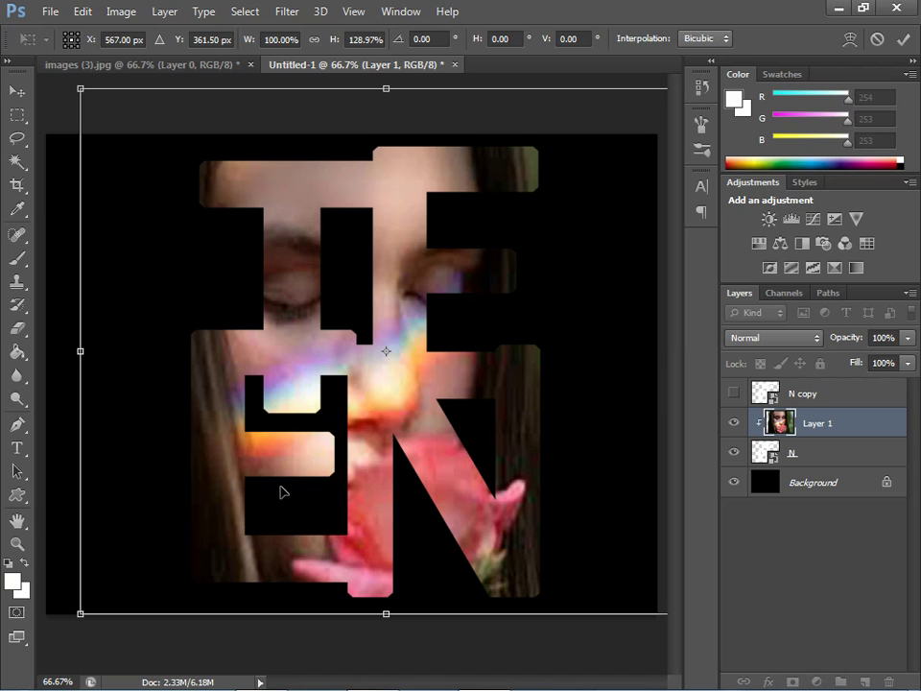
pyautogui.press('Return')
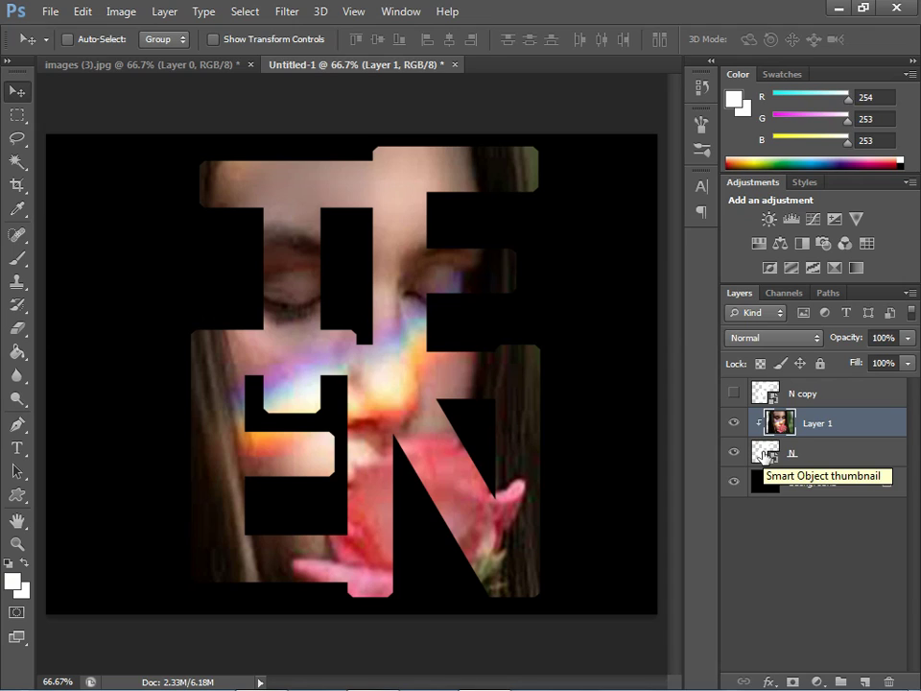
pyautogui.click(765, 455)
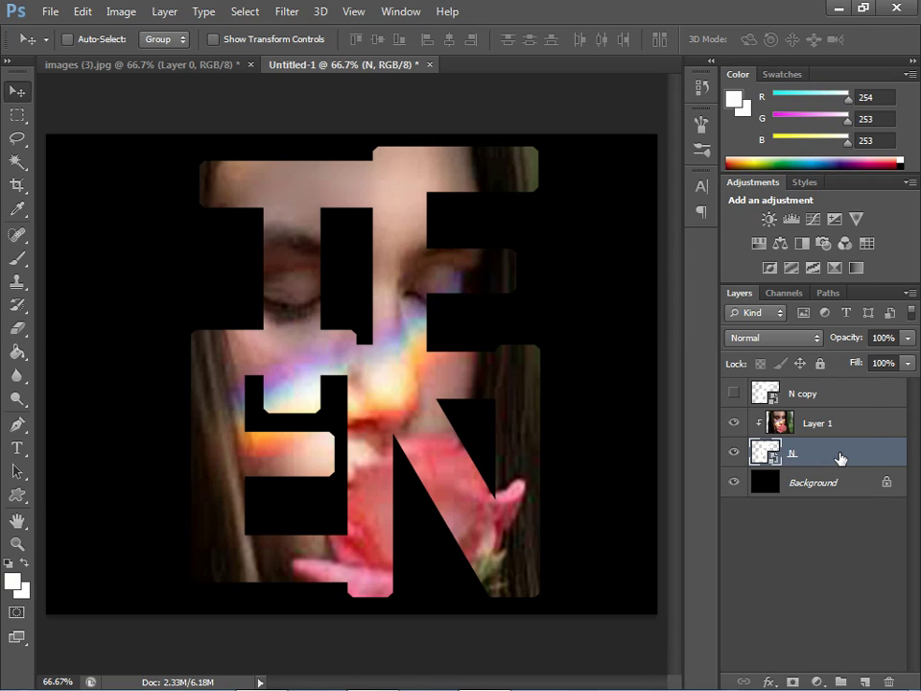
# - Add an Inner Shadow to the N letters layer with 40% opacity and a 135° angle
pyautogui.doubleClick(839, 459)
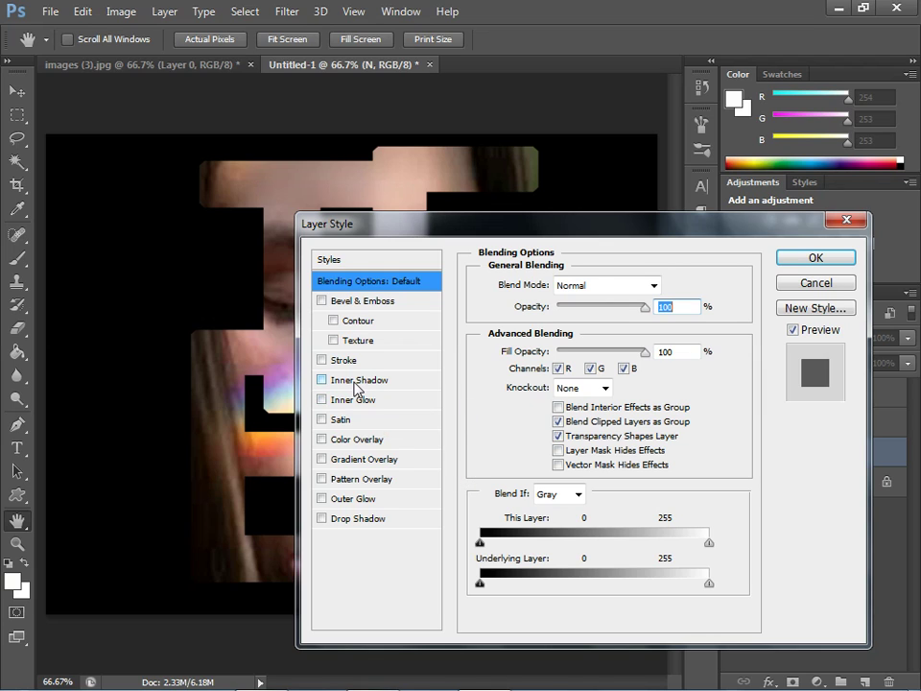
pyautogui.click(357, 384)
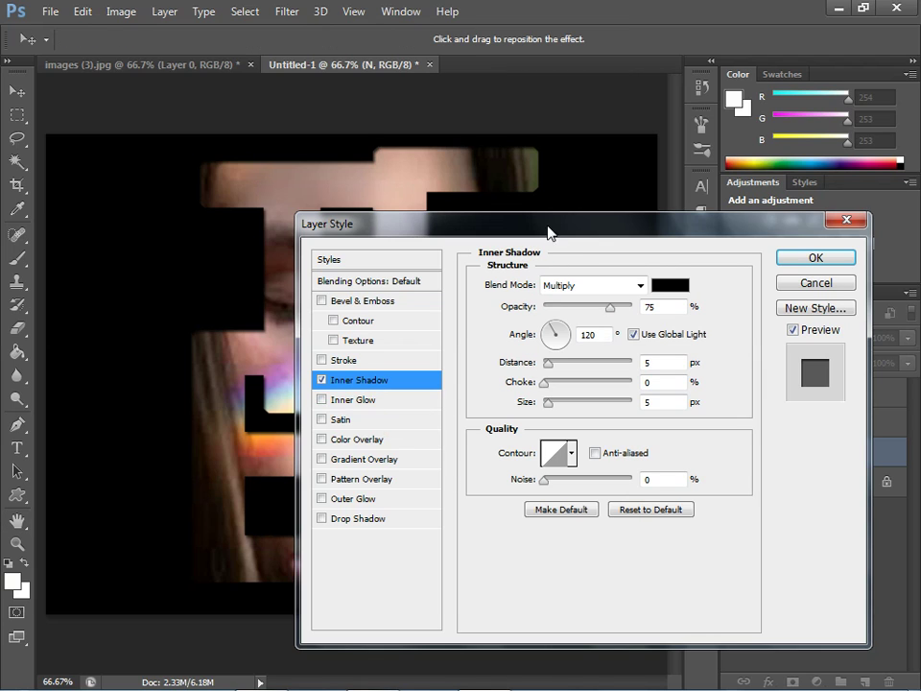
pyautogui.moveTo(550, 232); pyautogui.dragTo(624, 237)
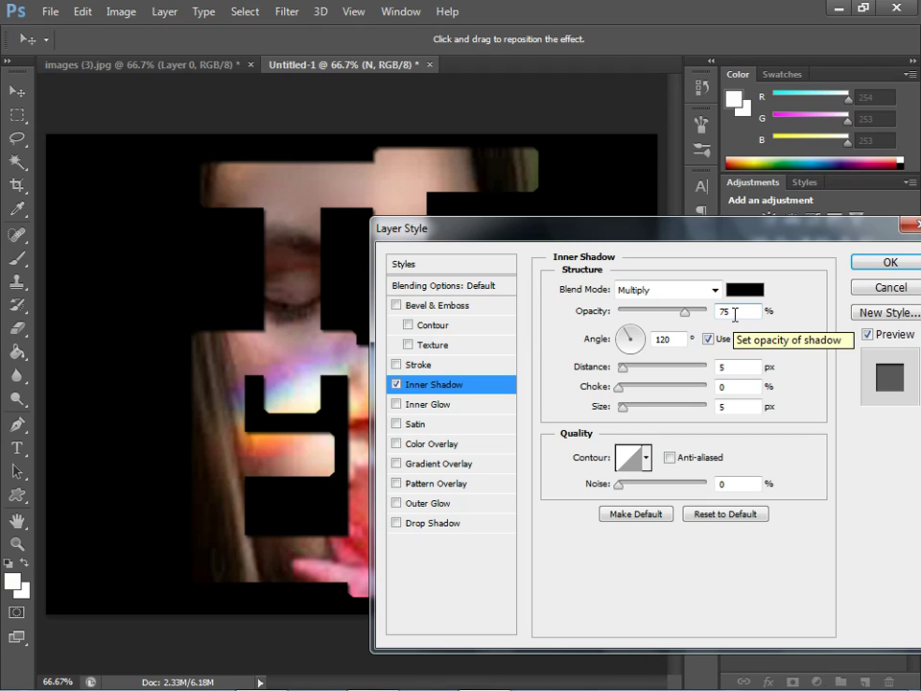
pyautogui.moveTo(733, 312); pyautogui.dragTo(709, 319)
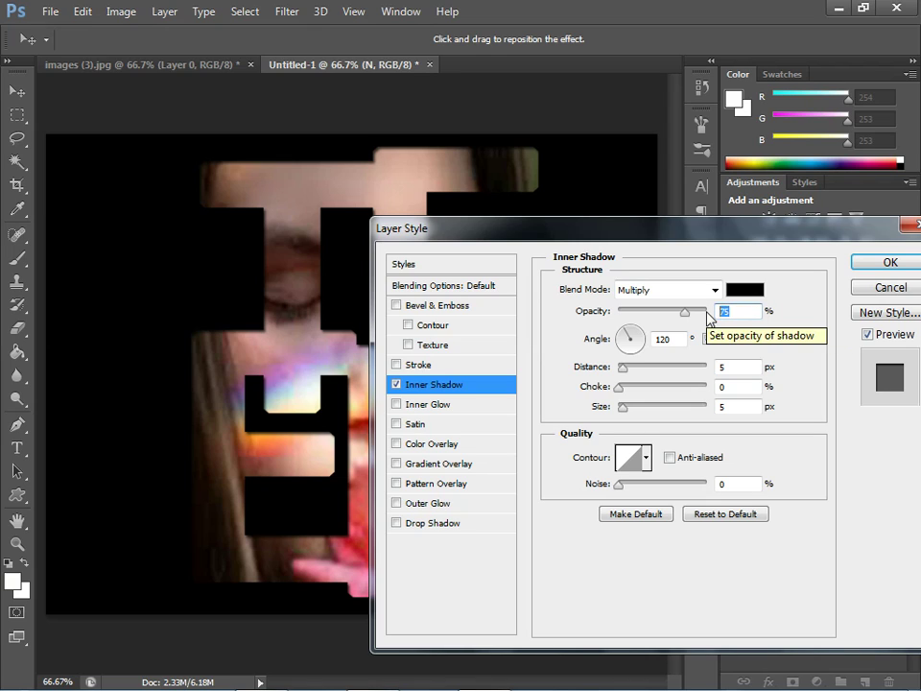
pyautogui.write('40')
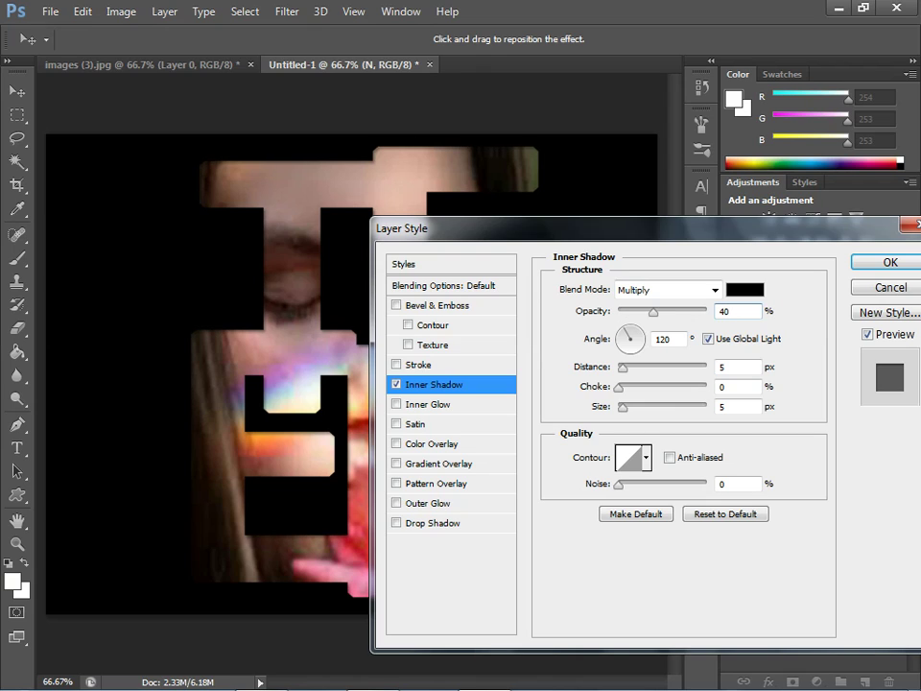
pyautogui.doubleClick(658, 338)
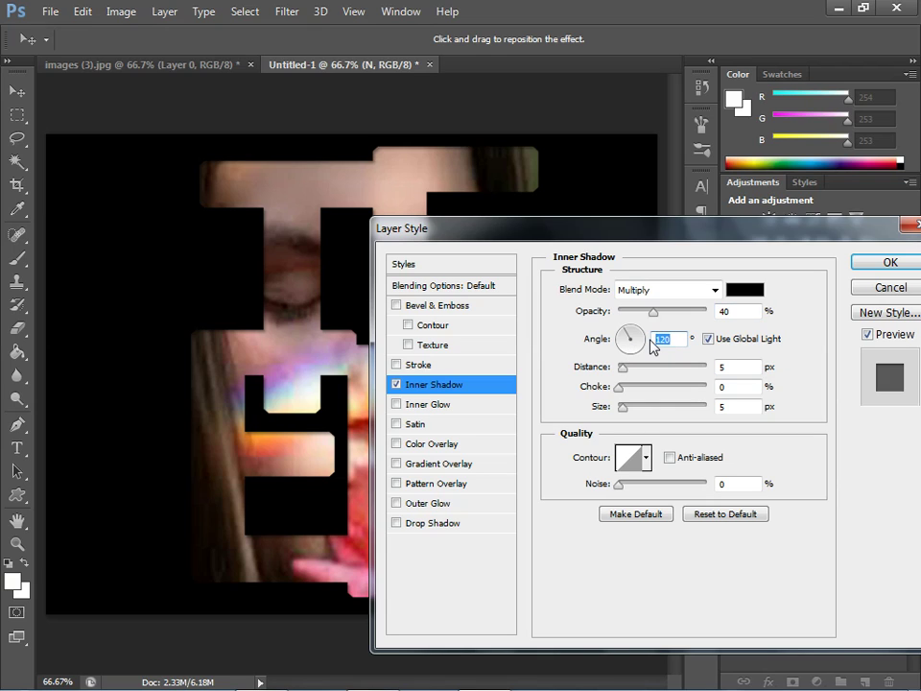
pyautogui.write('135')
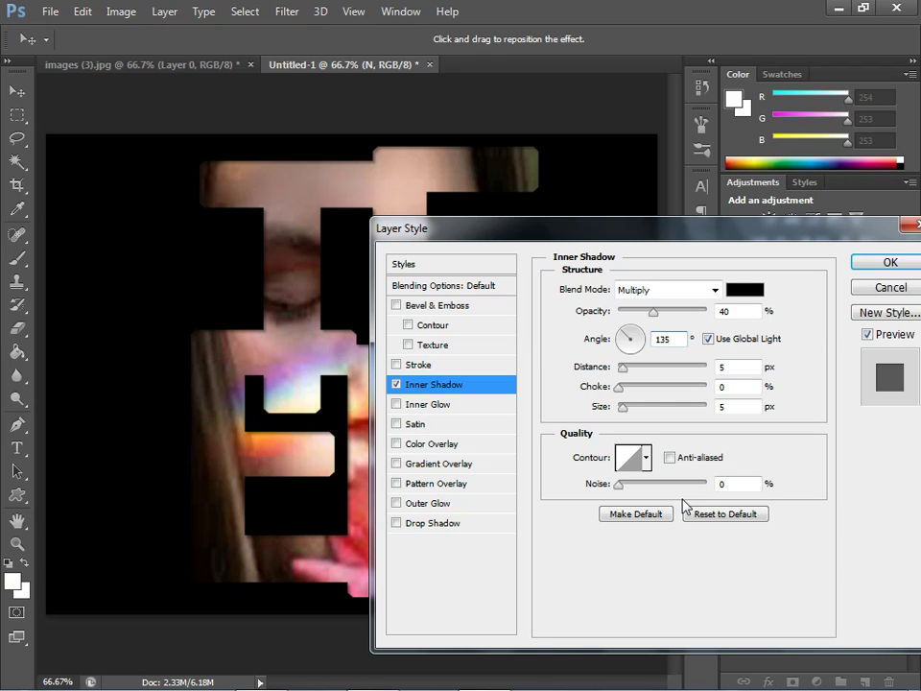
# - Set the inner shadow Distance to 25 px and Size to 25 px, and apply it
pyautogui.click(734, 367)
pyautogui.write('3')
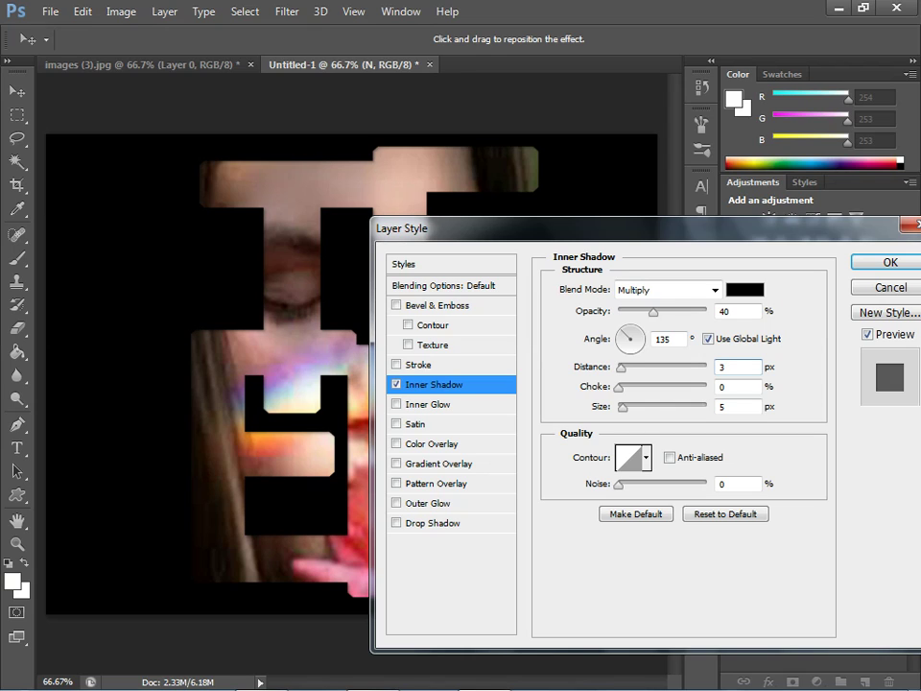
pyautogui.write('0')
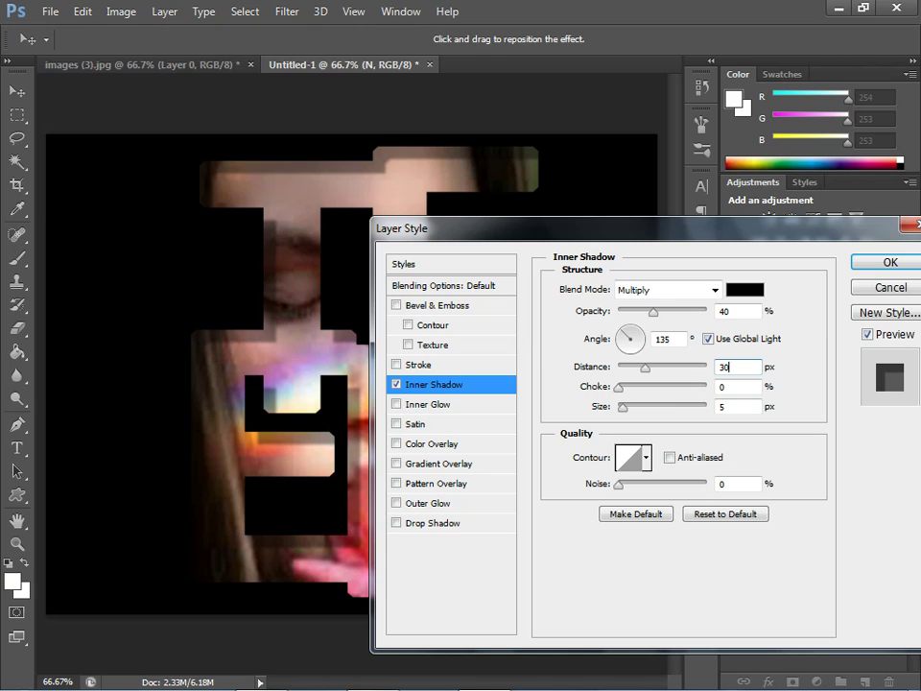
pyautogui.press('BackSpace')
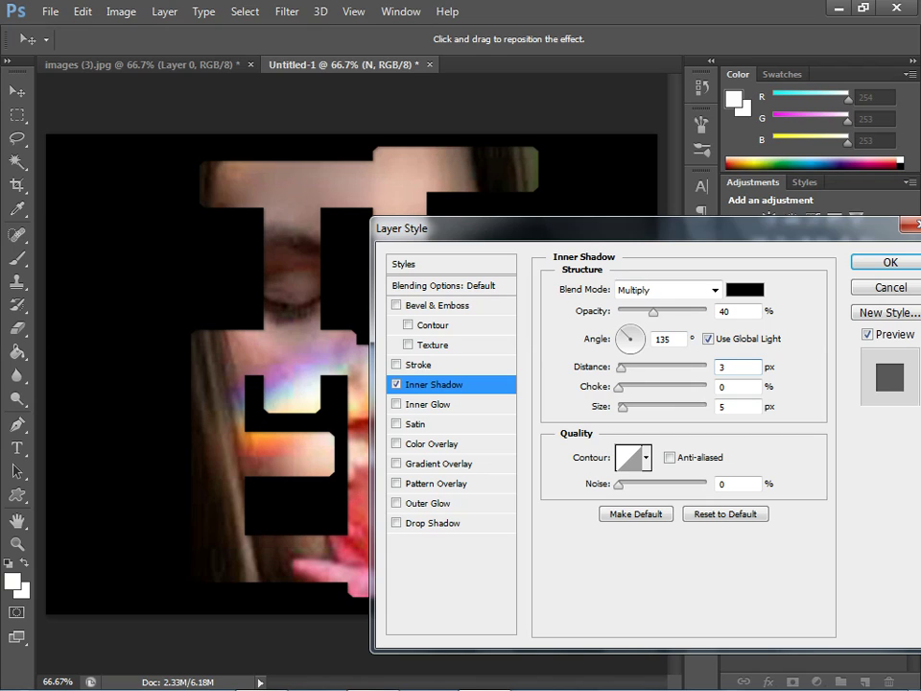
pyautogui.write('5')
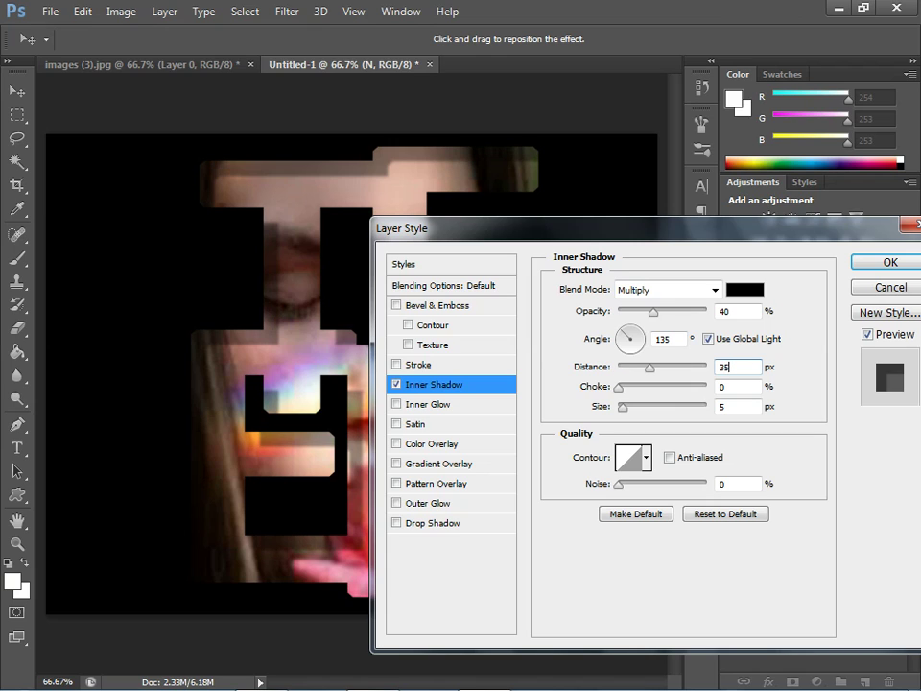
pyautogui.doubleClick(718, 407)
pyautogui.doubleClick(707, 368)
pyautogui.write('25')
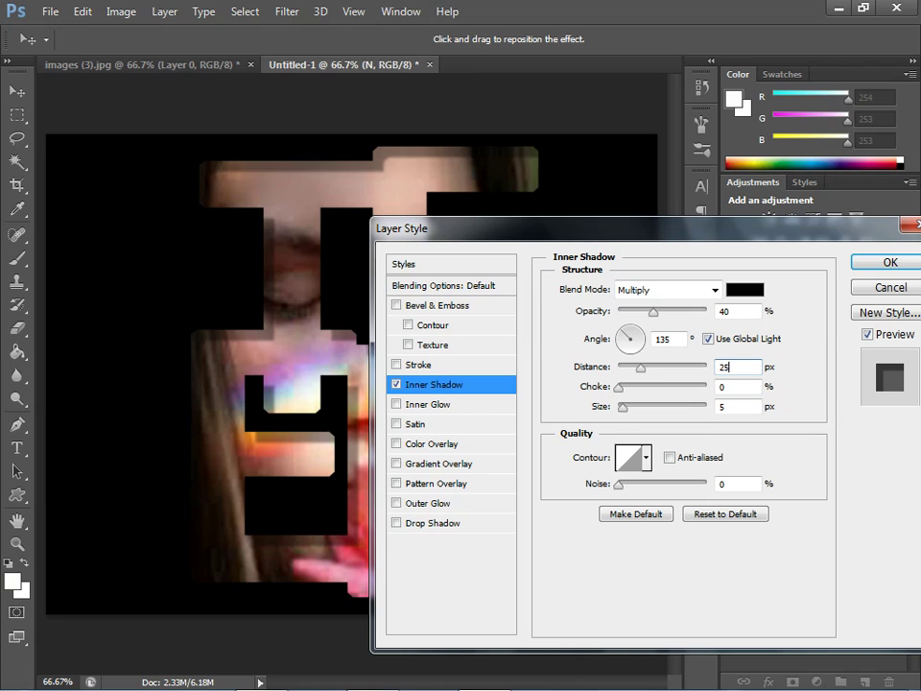
pyautogui.doubleClick(691, 406)
pyautogui.write('2')
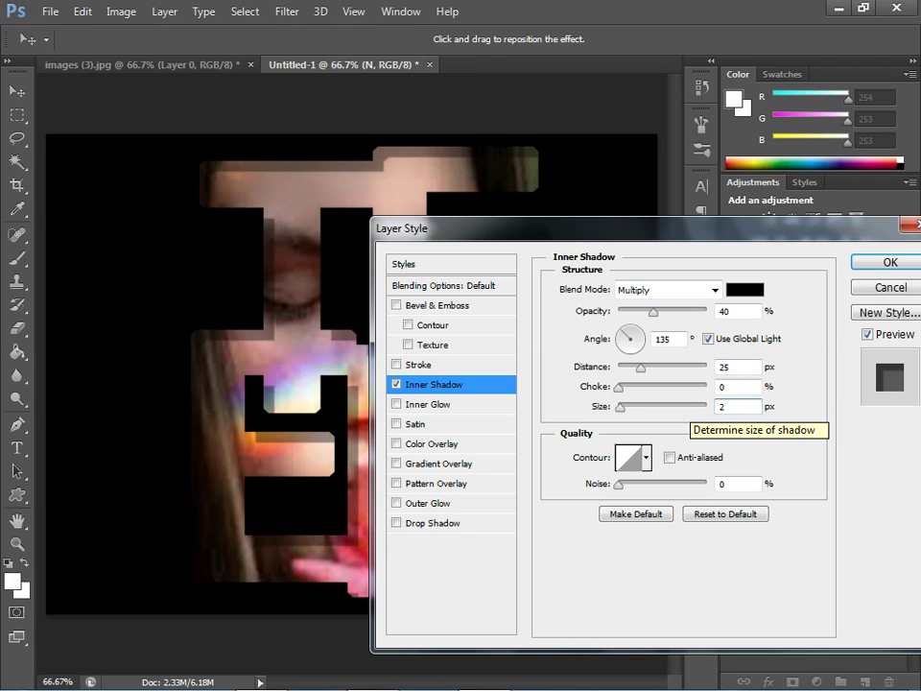
pyautogui.write('5')
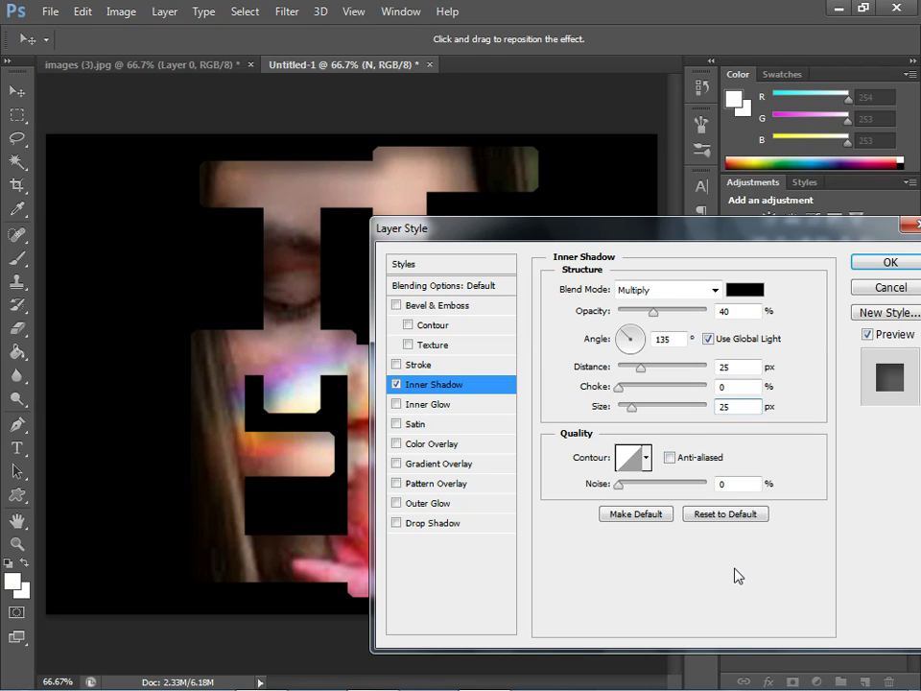
pyautogui.click(889, 262)
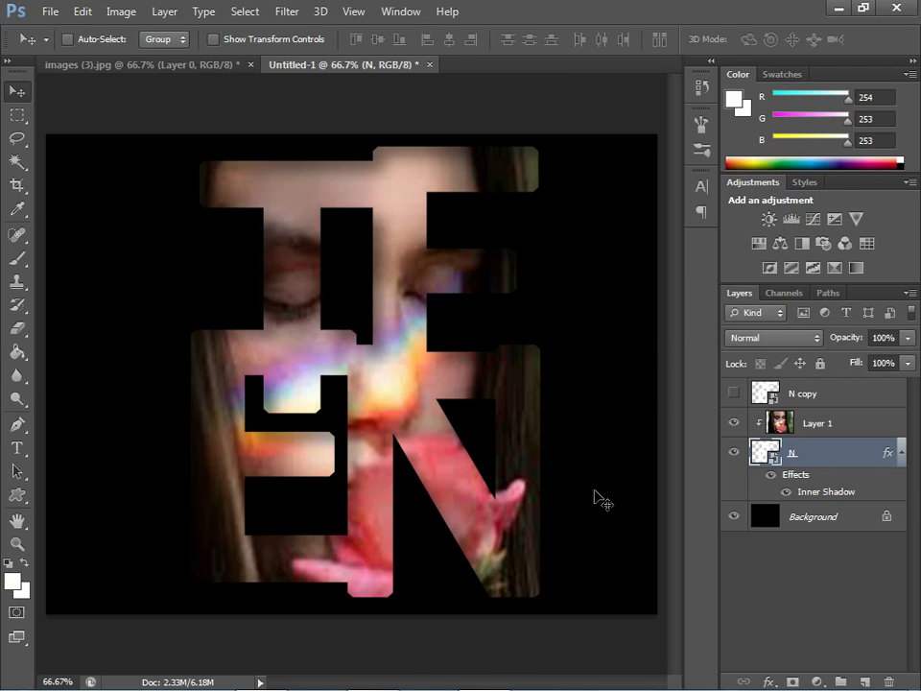
# - Make the N copy letters layer visible and active with its Fill at 0%, then open its Layer Style
pyautogui.click(734, 396)
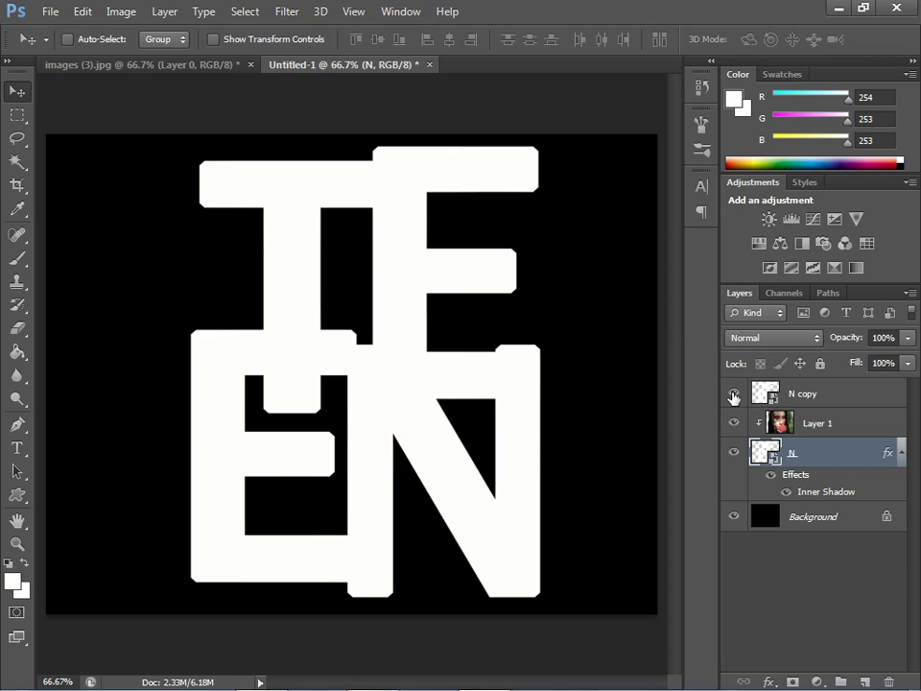
pyautogui.click(763, 393)
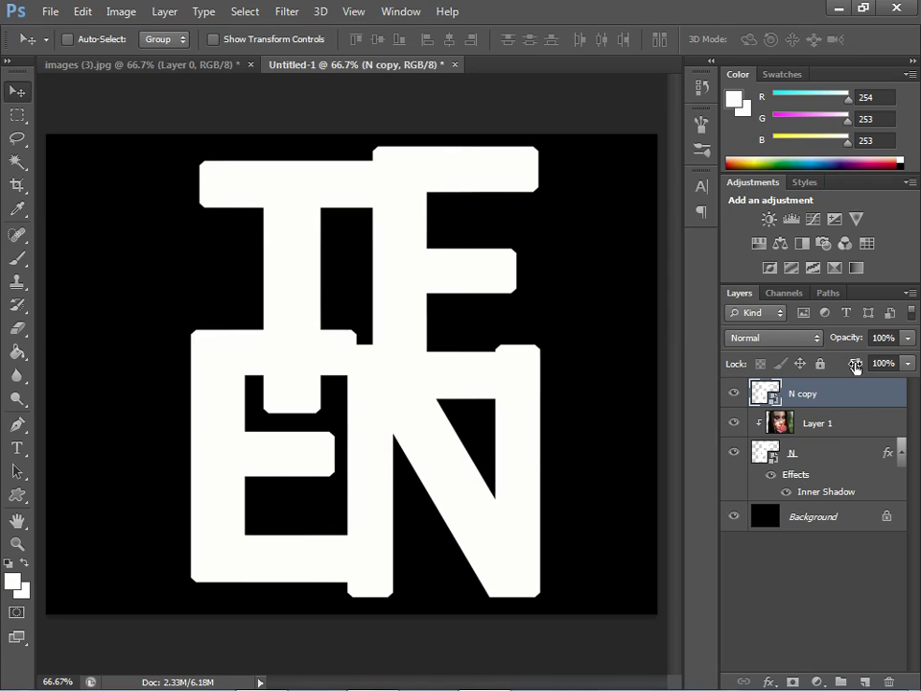
pyautogui.moveTo(855, 366); pyautogui.dragTo(749, 370)
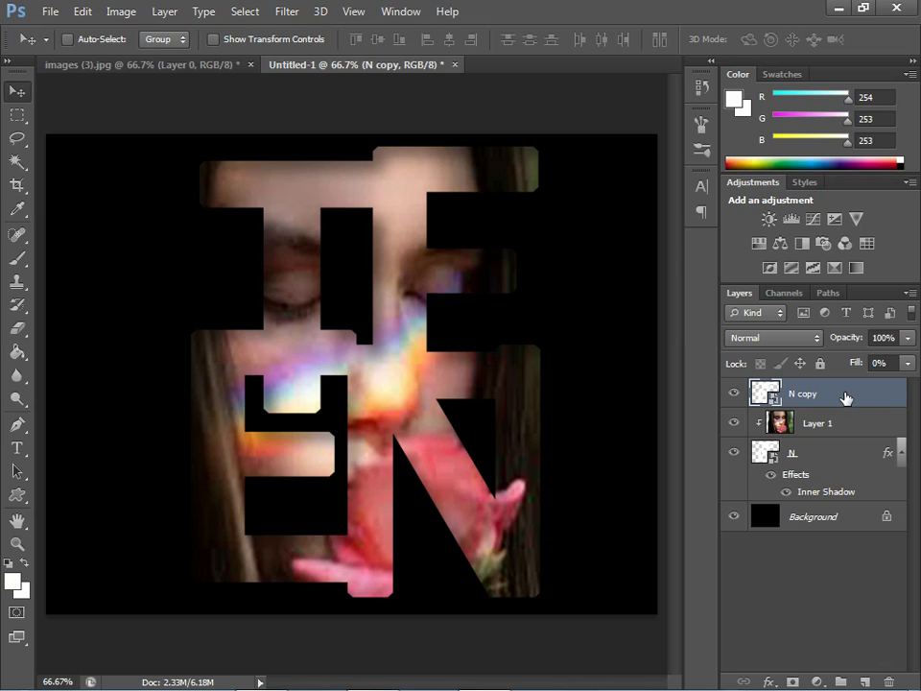
pyautogui.doubleClick(844, 397)
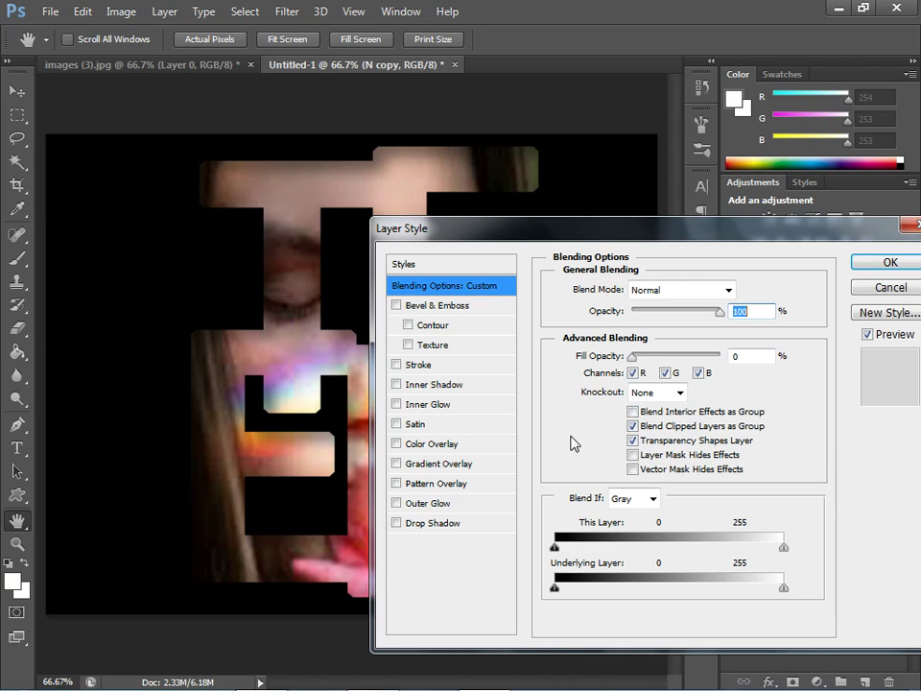
# - Add a 3 px Stroke in near-white (fdf6f6) around the N copy letters
pyautogui.click(419, 365)
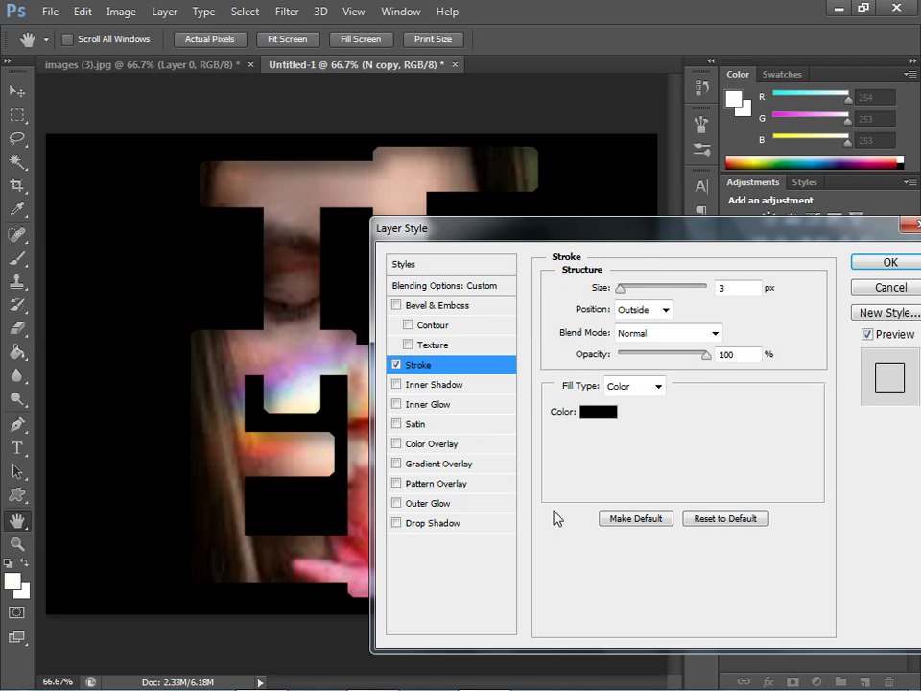
pyautogui.click(601, 415)
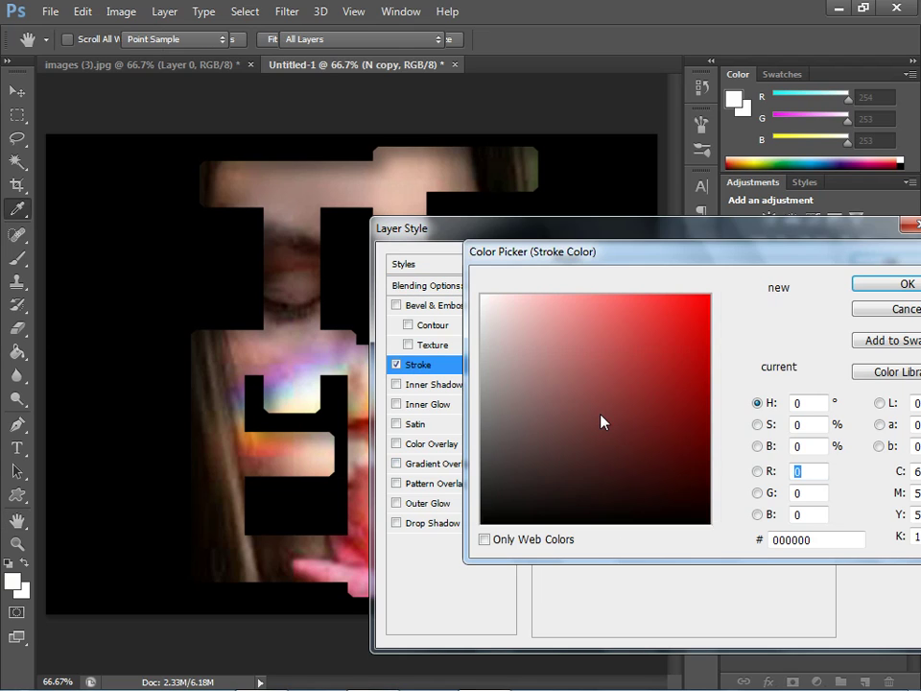
pyautogui.moveTo(495, 311); pyautogui.dragTo(487, 298)
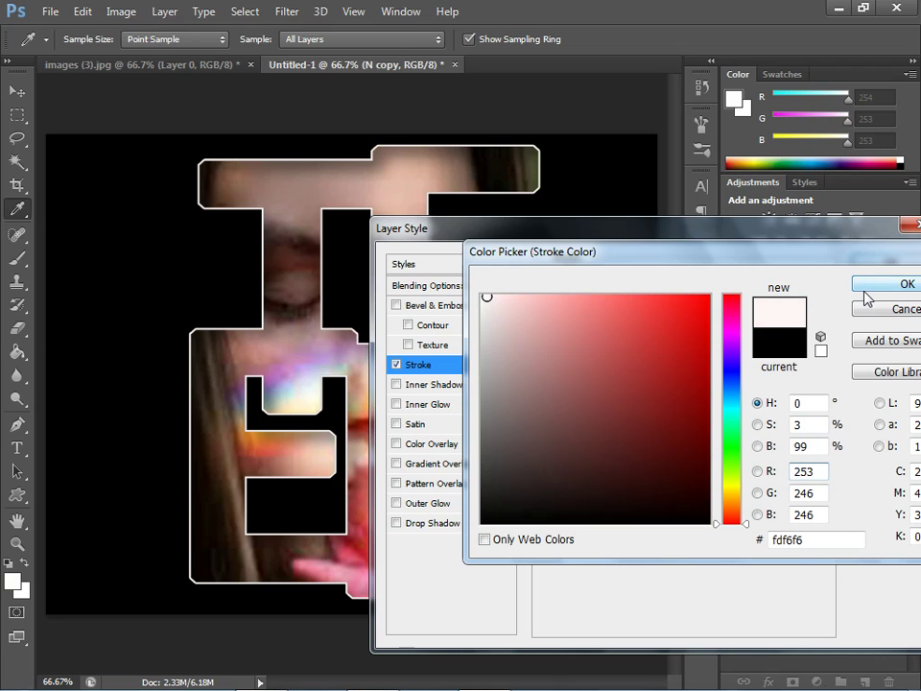
pyautogui.click(897, 286)
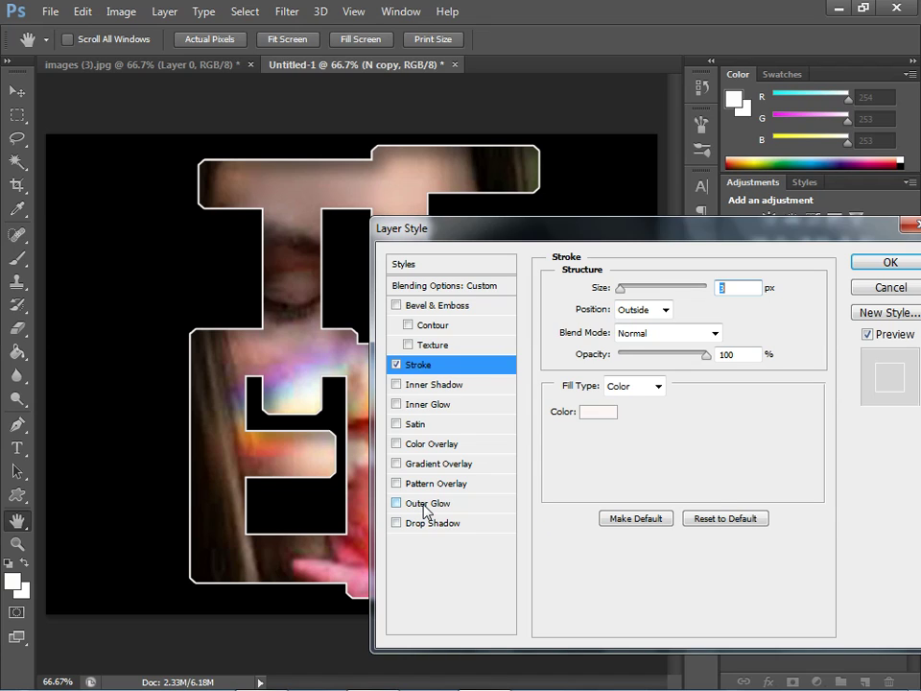
# - Add a Normal-mode Outer Glow in pink sampled from the rose, with 100% spread and 10 px size
pyautogui.click(426, 504)
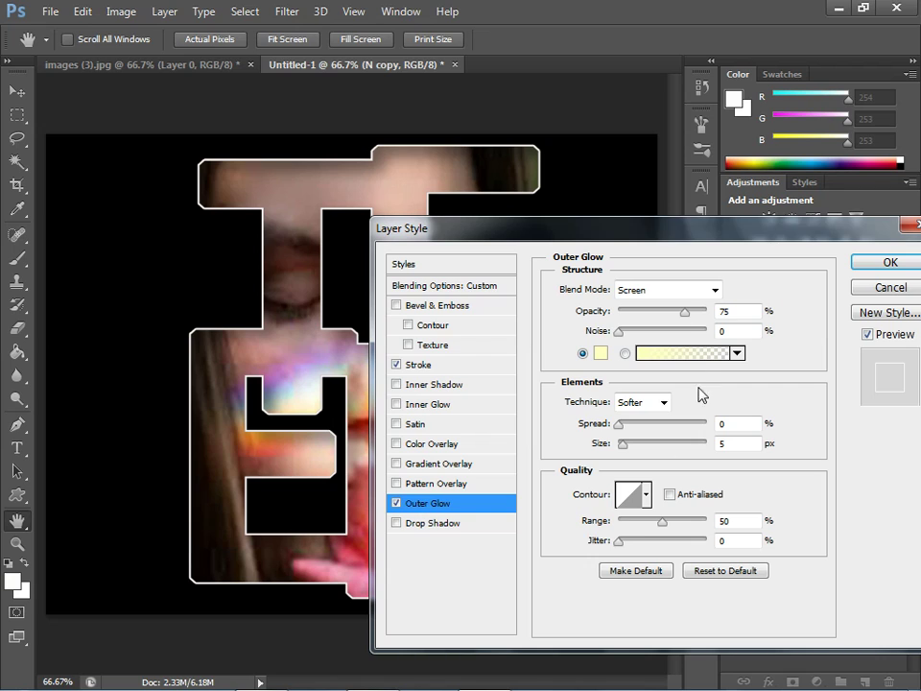
pyautogui.click(717, 292)
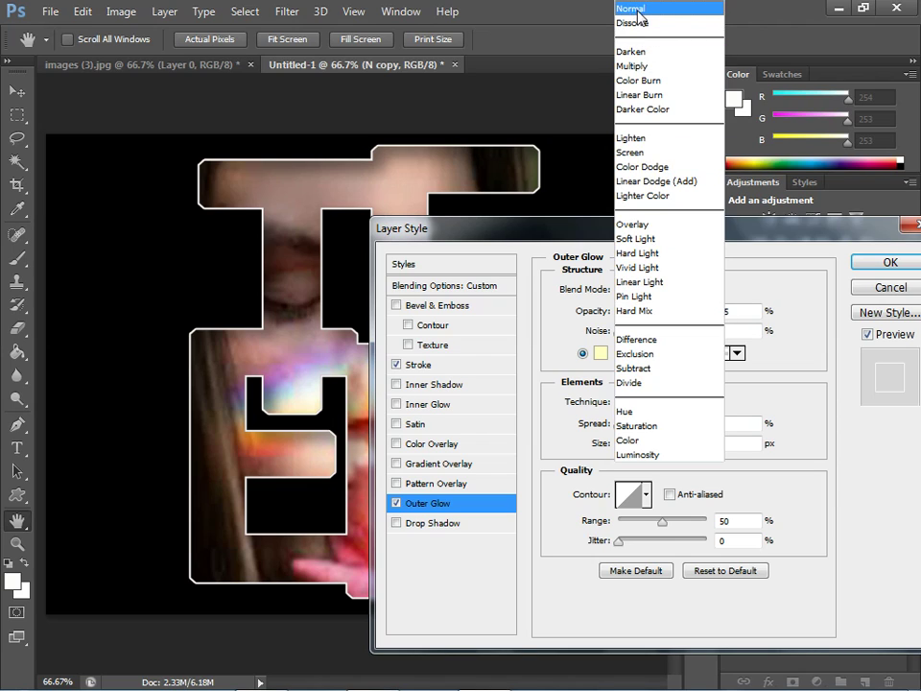
pyautogui.click(636, 12)
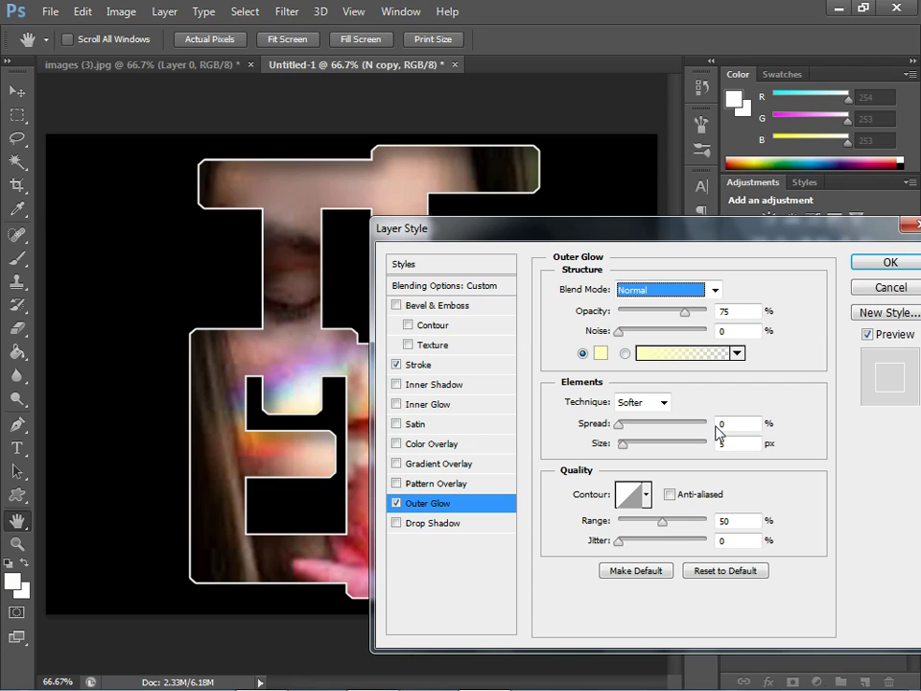
pyautogui.click(600, 354)
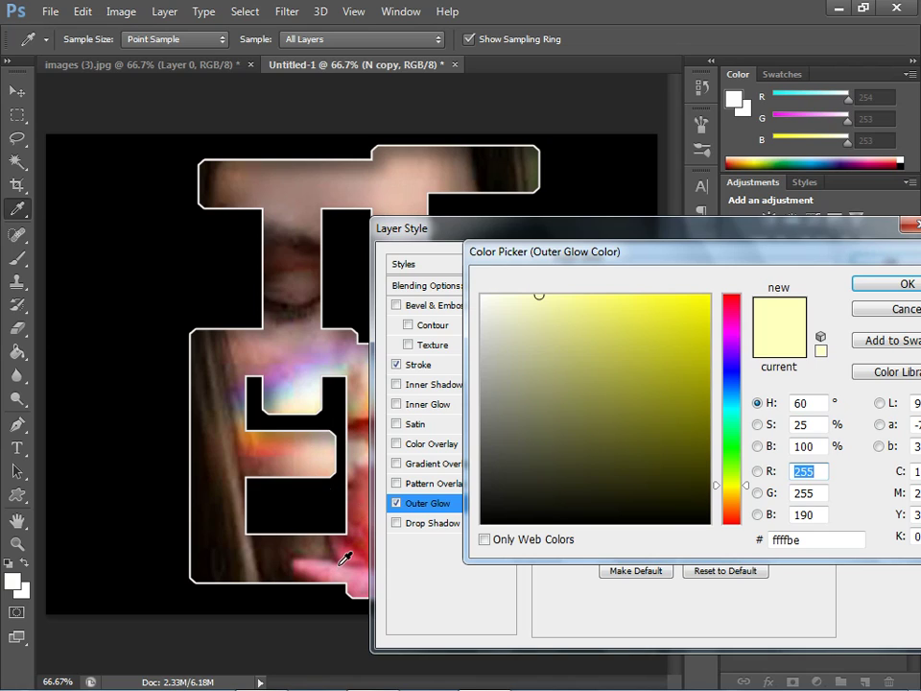
pyautogui.click(347, 560)
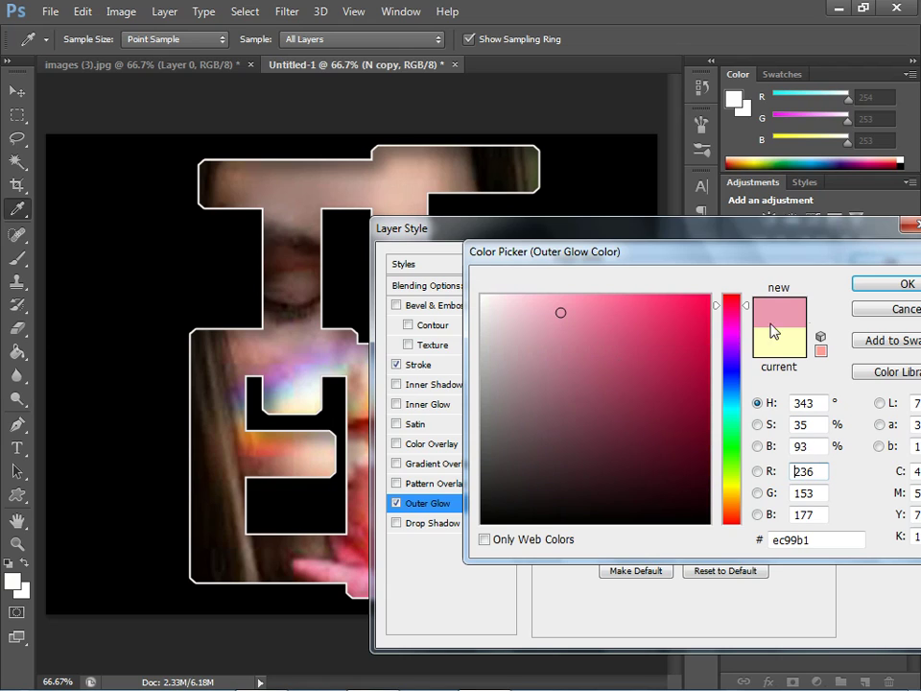
pyautogui.click(899, 285)
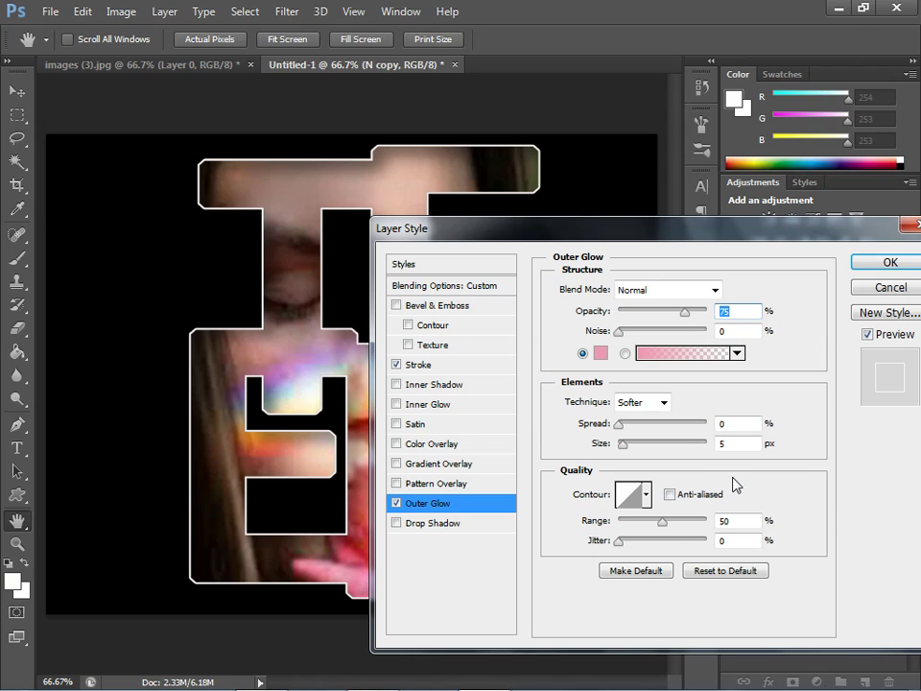
pyautogui.moveTo(620, 424); pyautogui.dragTo(713, 426)
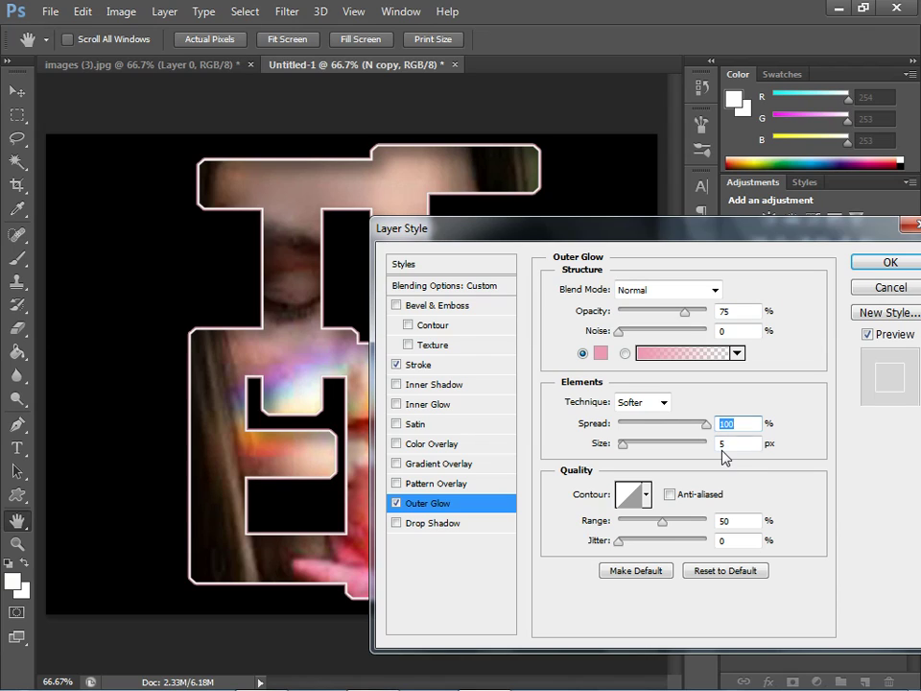
pyautogui.doubleClick(721, 443)
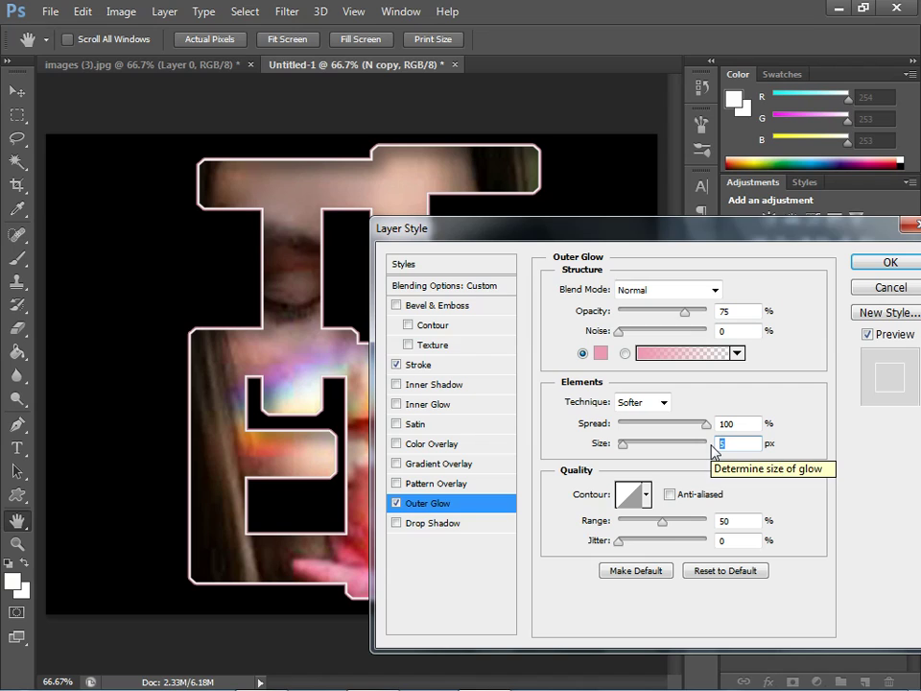
pyautogui.write('1')
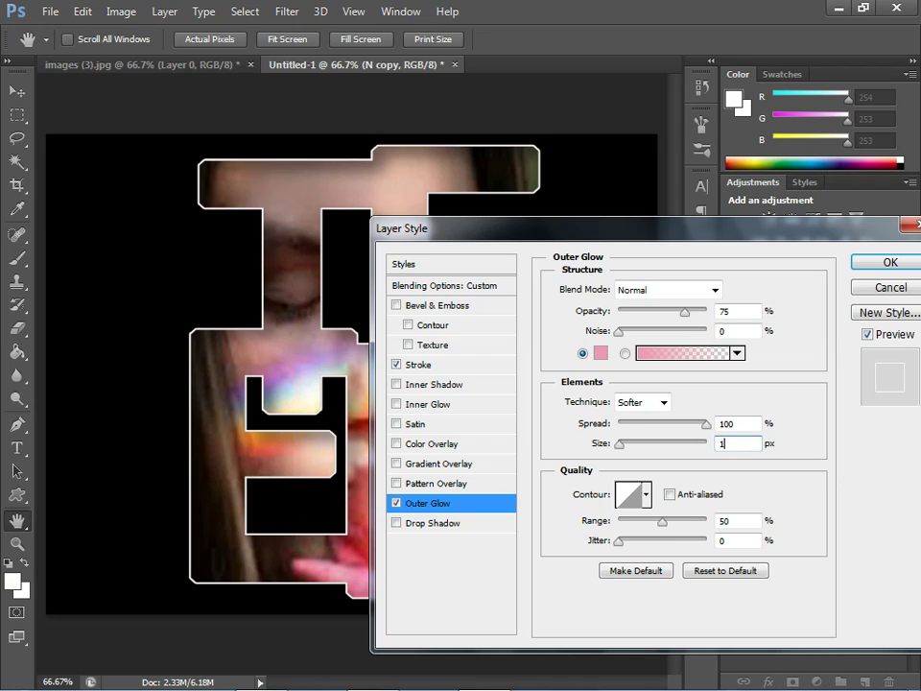
pyautogui.write('0')
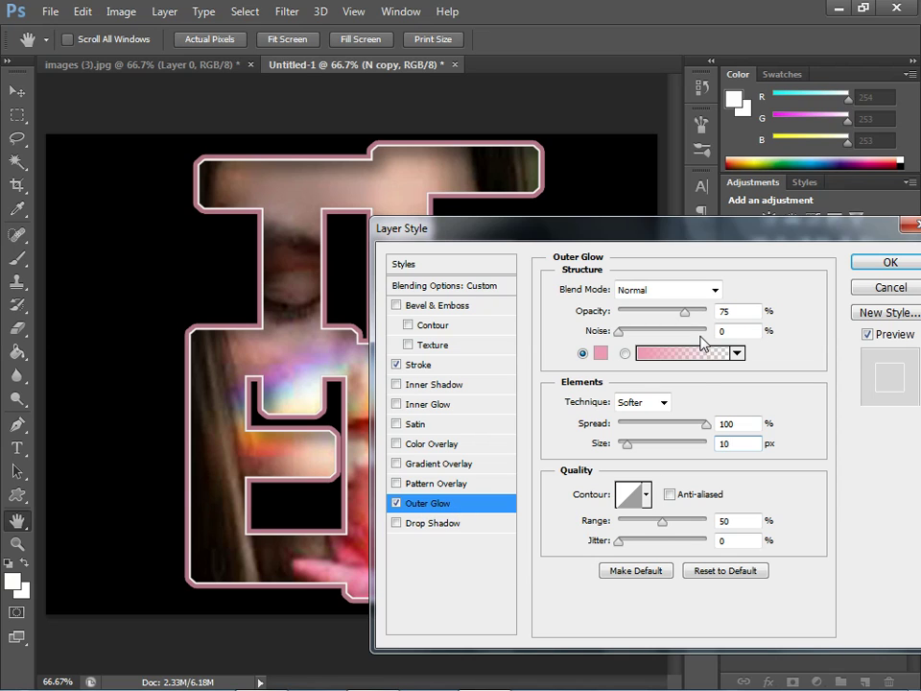
# - Confirm the Layer Style with OK so the white stroke and pink glow take effect
pyautogui.click(820, 262)
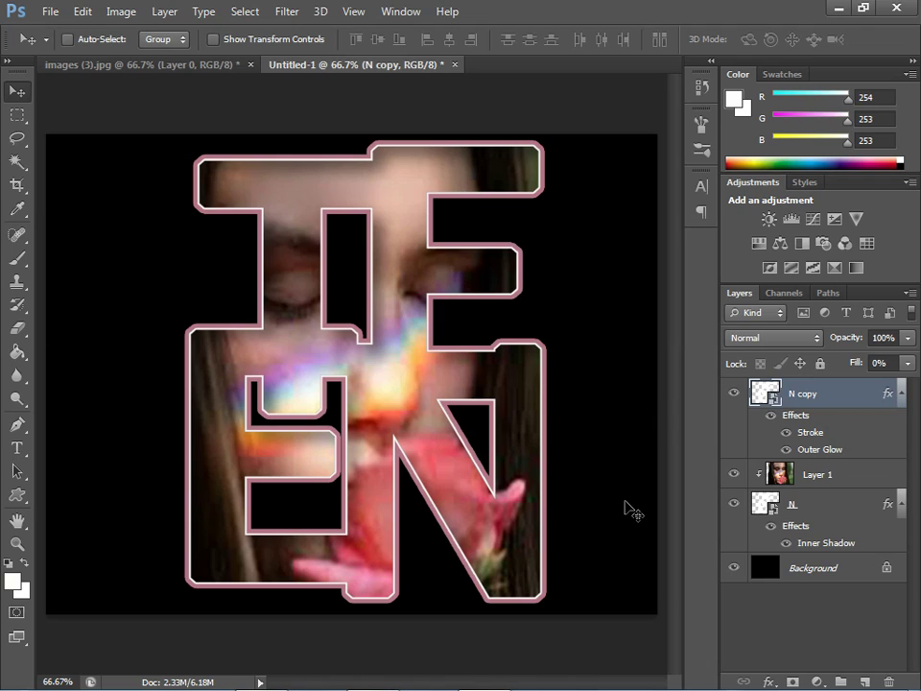